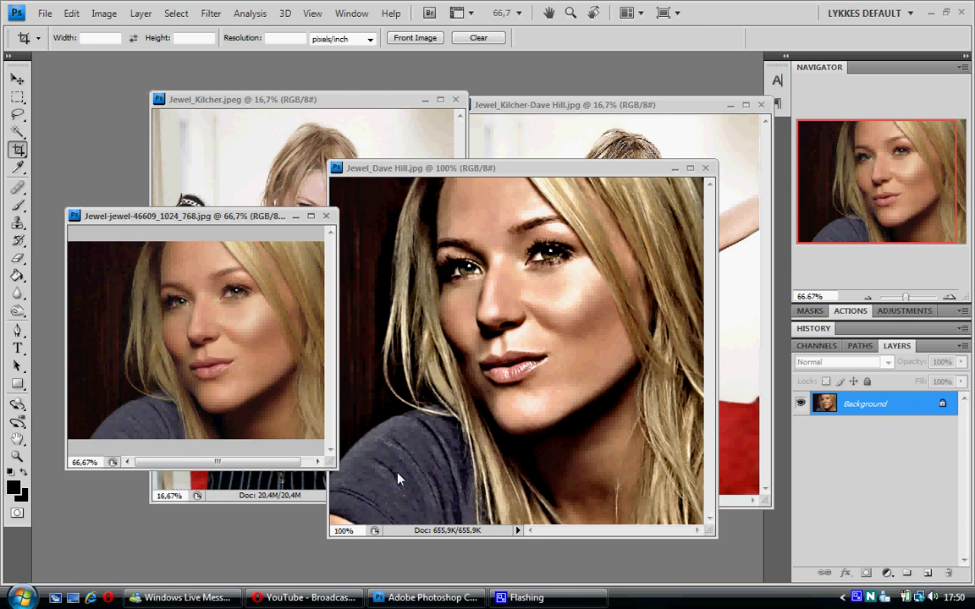
Compare the full-body photo with its Dave Hill version, and close both along with Jewel_Dave Hill.jpg
click(213, 172)
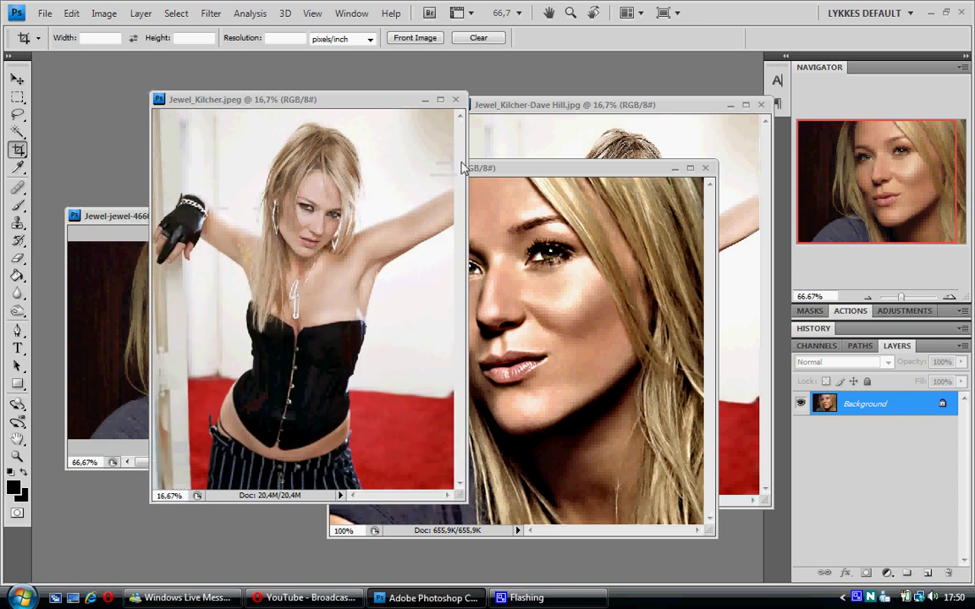
click(526, 153)
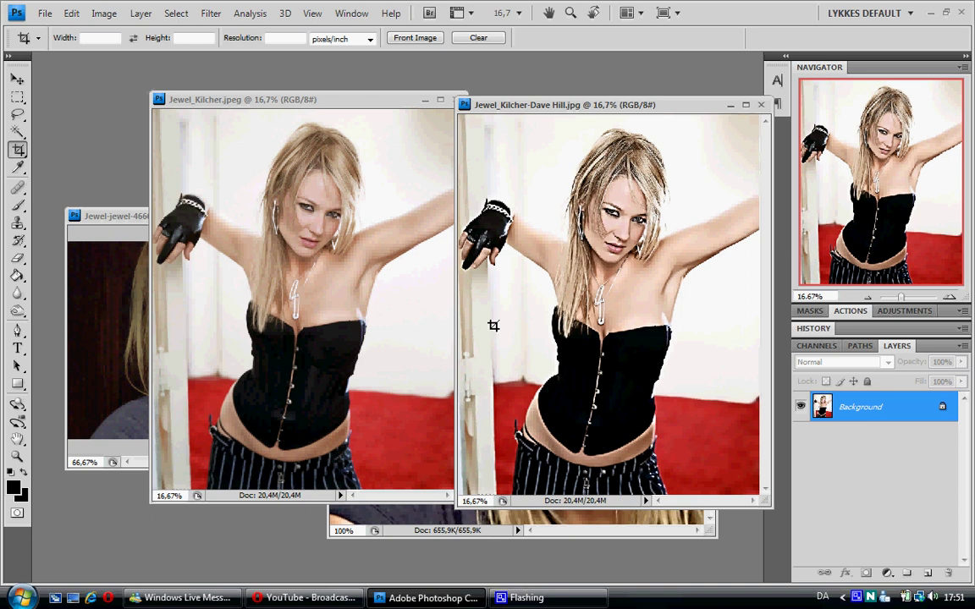
click(761, 105)
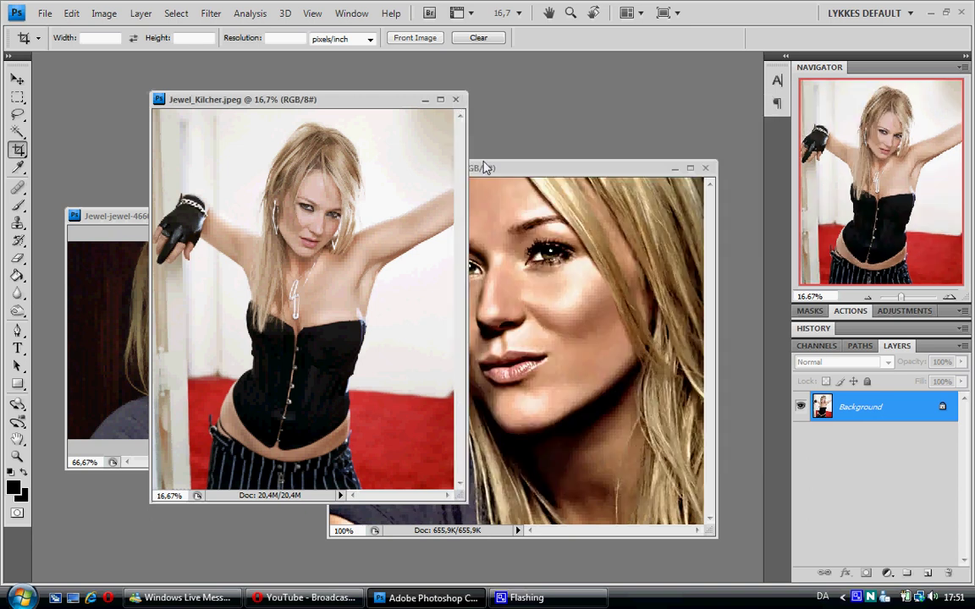
click(456, 101)
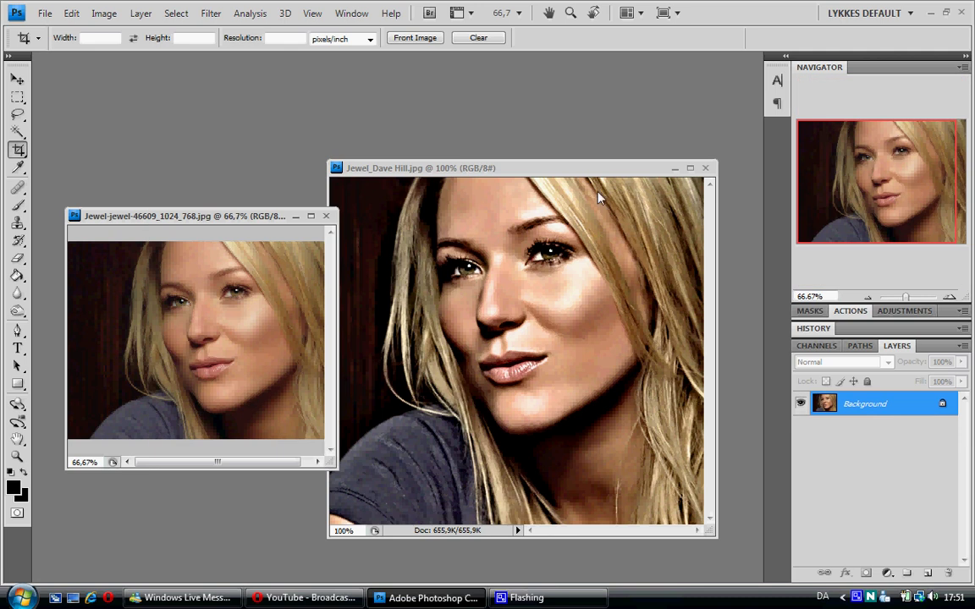
click(706, 168)
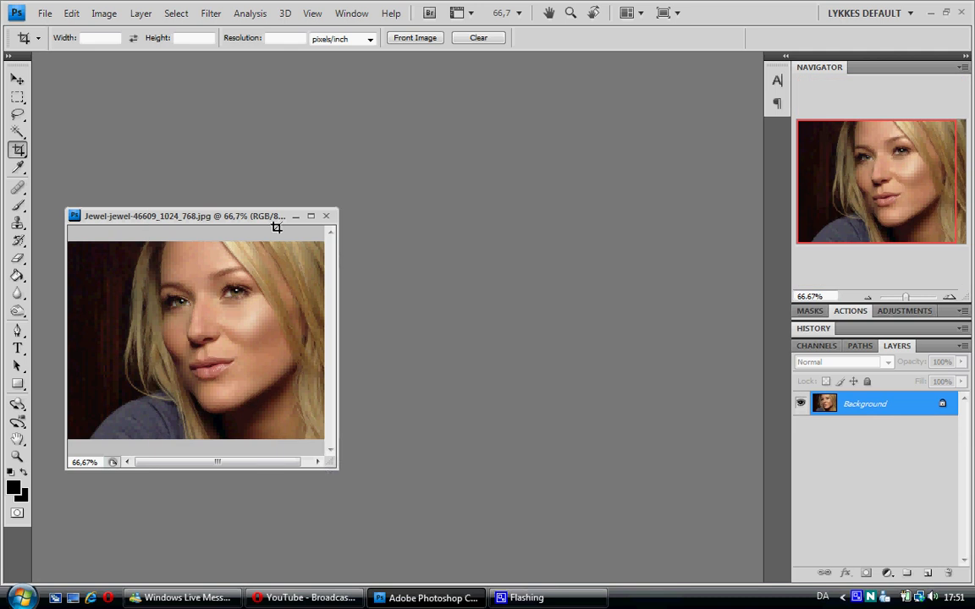
Dock the remaining portrait window as a tab and duplicate its Background layer twice
drag(219, 216, 420, 58)
click(950, 298)
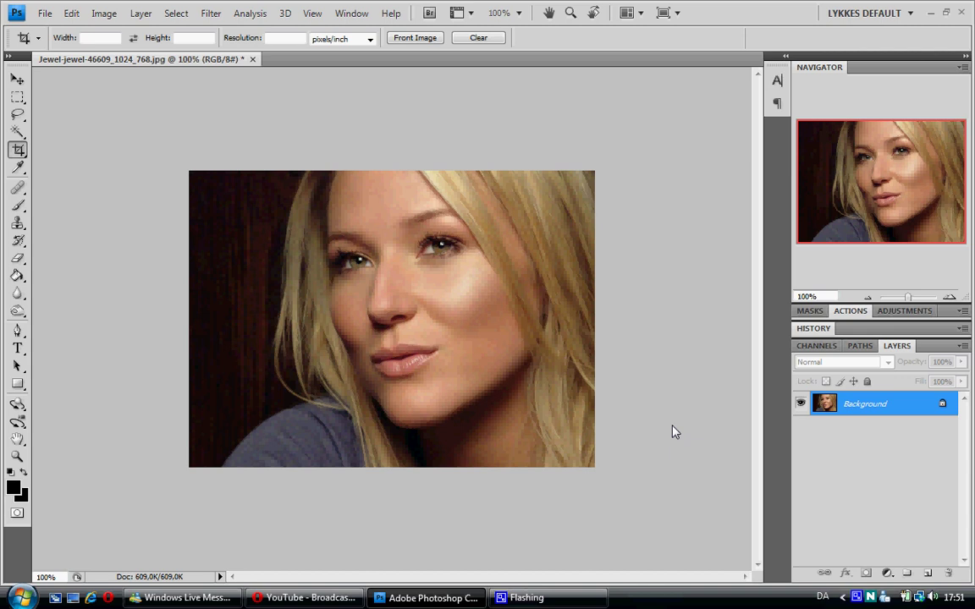
key(ctrl+j)
key(ctrl+j)
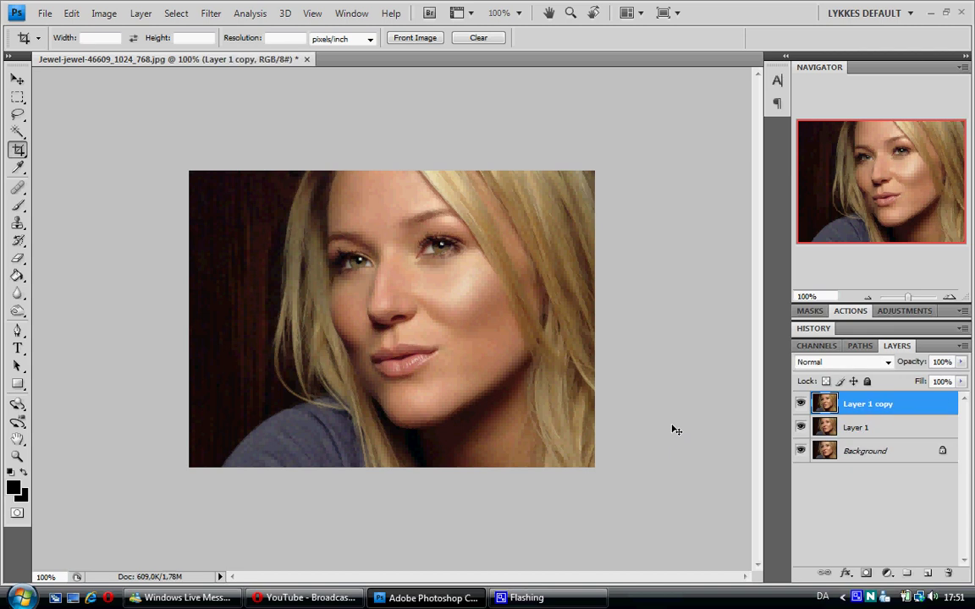
Apply a High Pass filter with a 4-pixel radius to the topmost layer copy
click(221, 14)
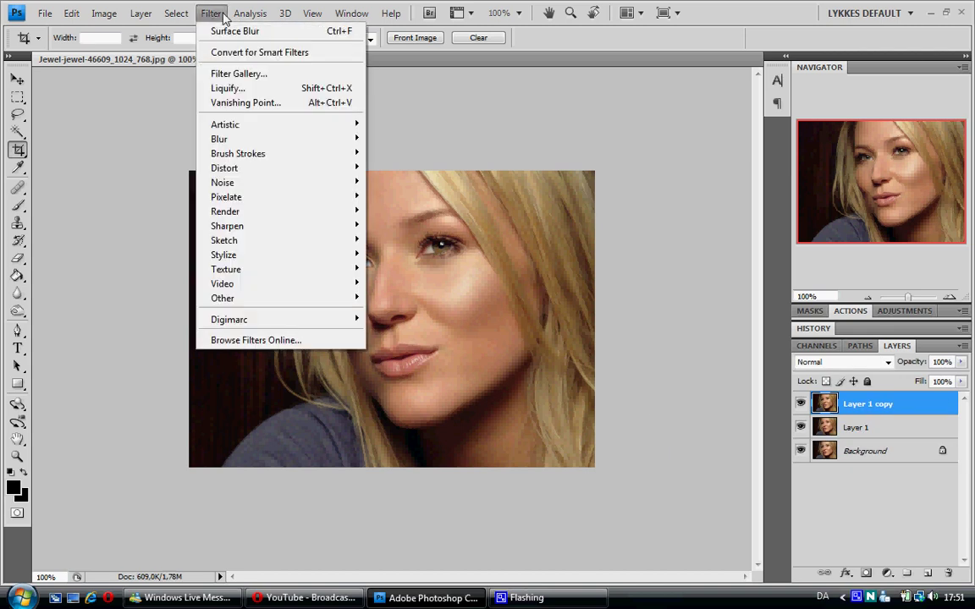
click(405, 98)
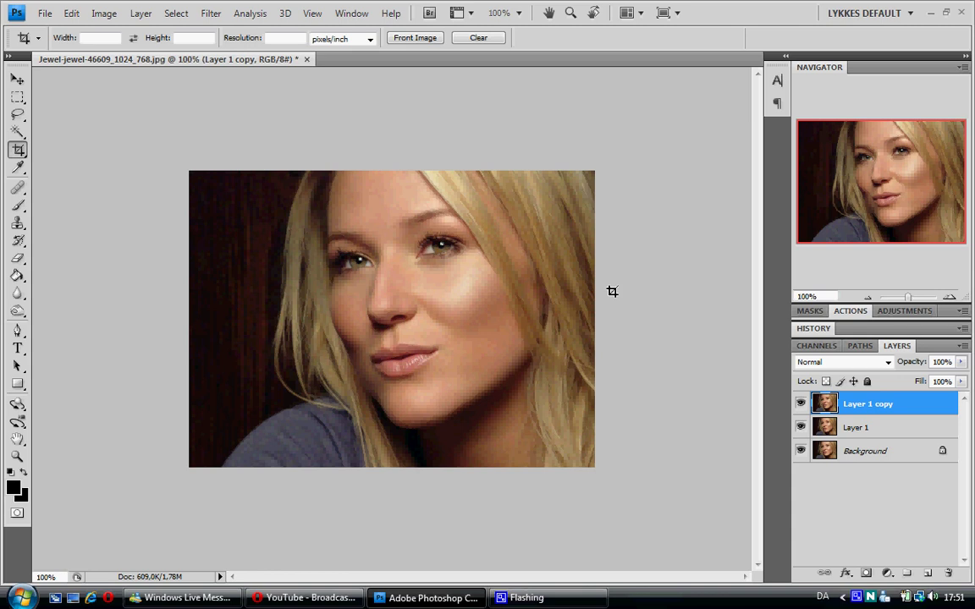
click(211, 14)
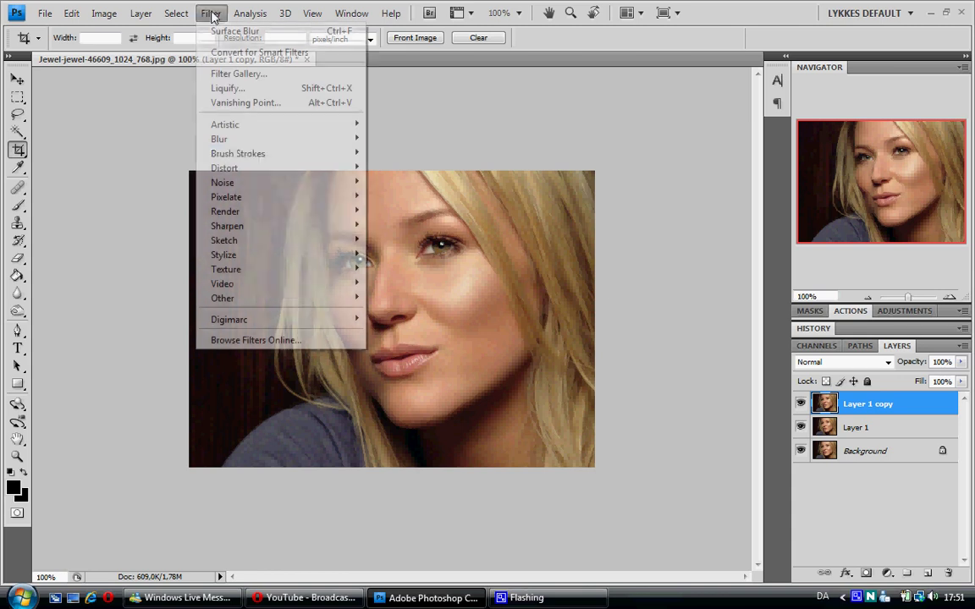
mouse_move(337, 301)
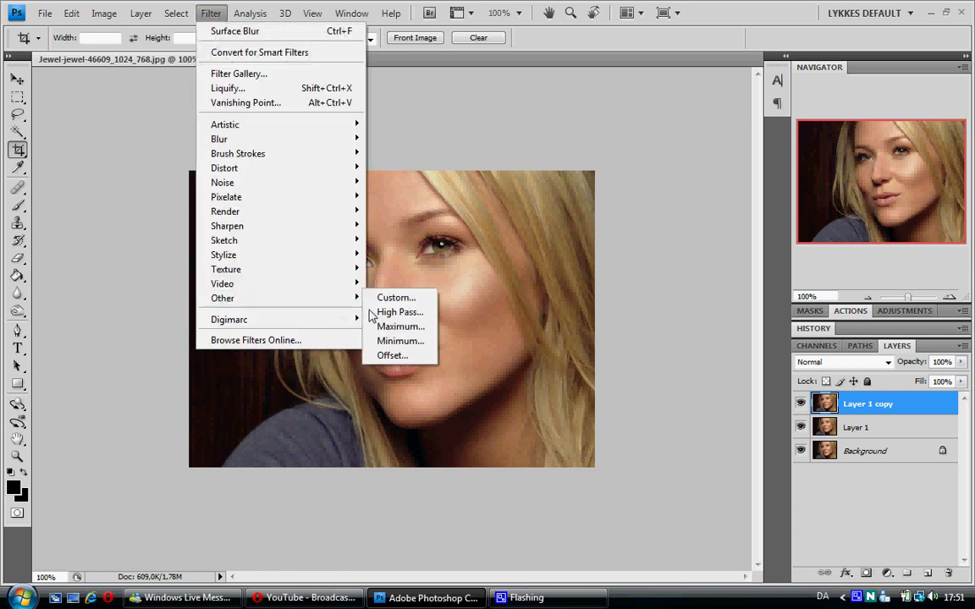
click(380, 313)
text(4)
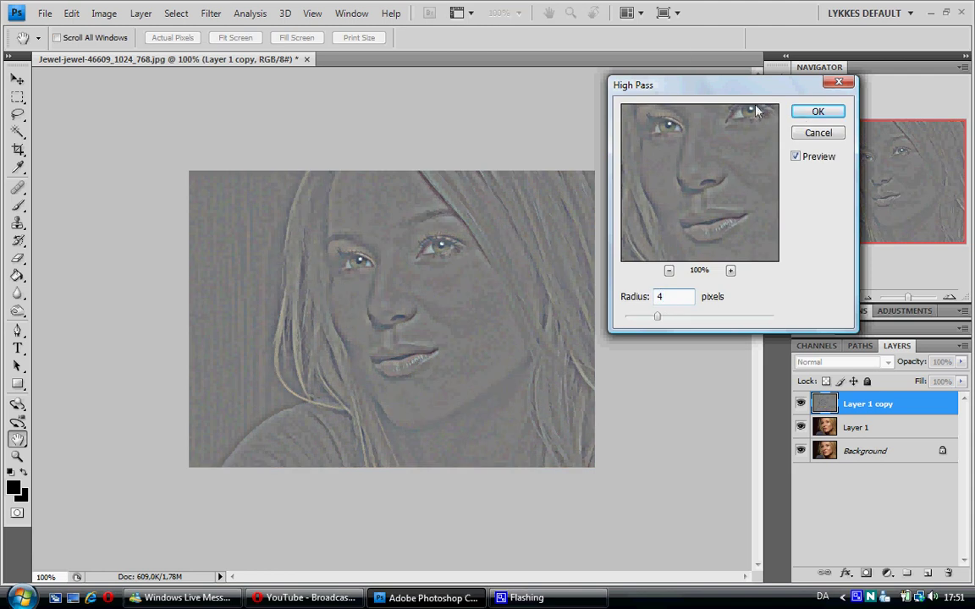
click(816, 111)
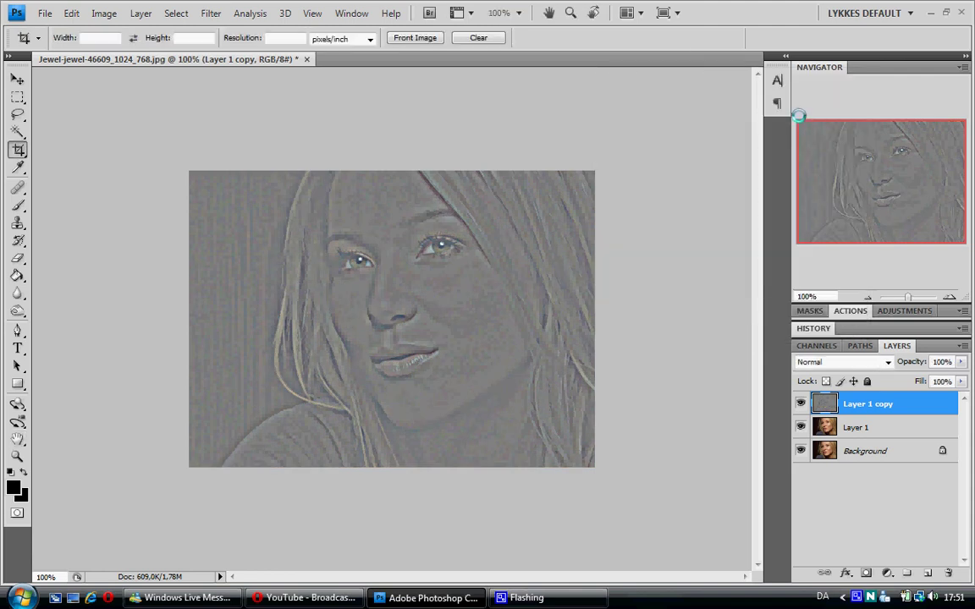
Set the High Pass layer to Vivid Light at 70% opacity and merge it into the layer below
click(888, 365)
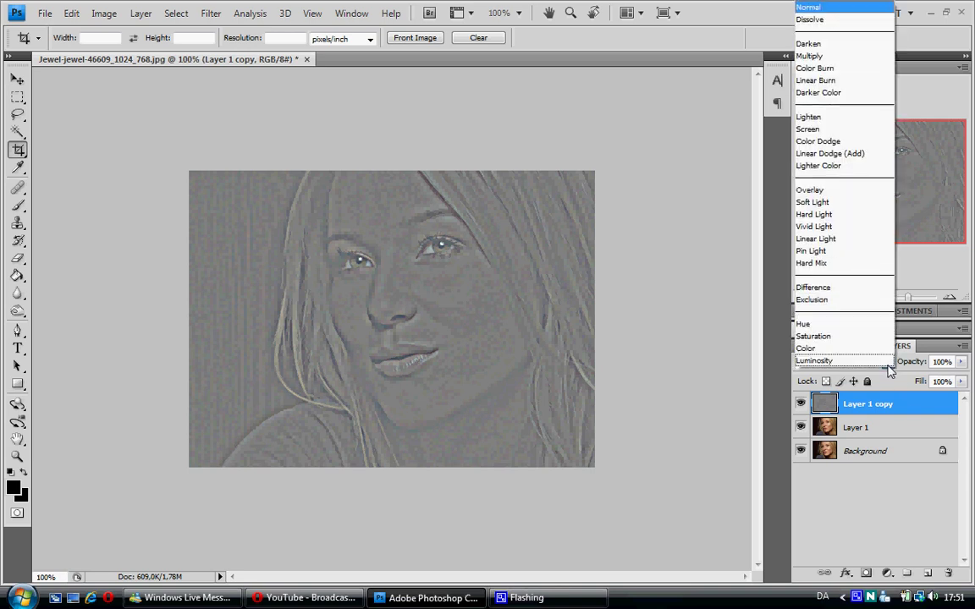
click(849, 227)
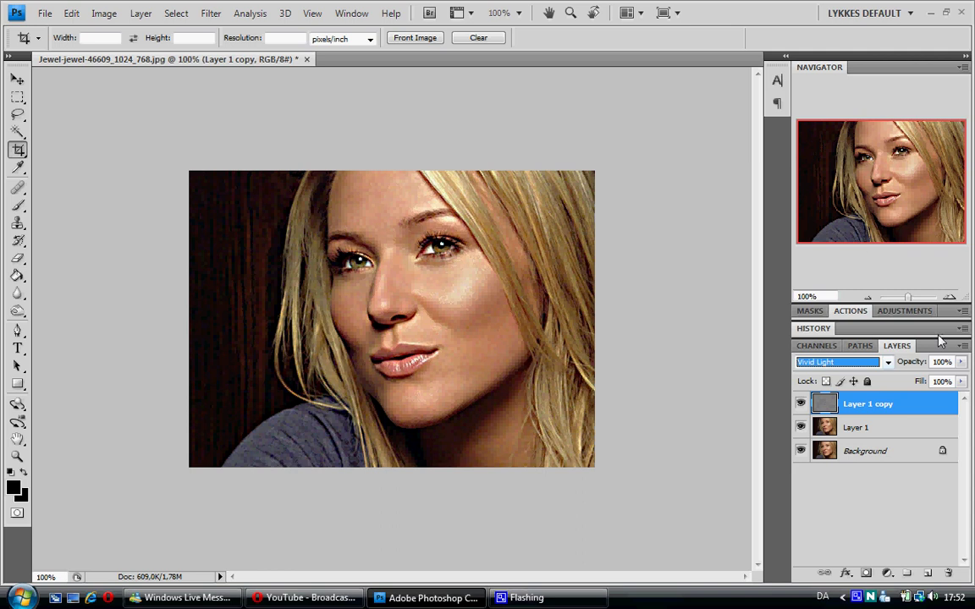
drag(921, 364, 903, 365)
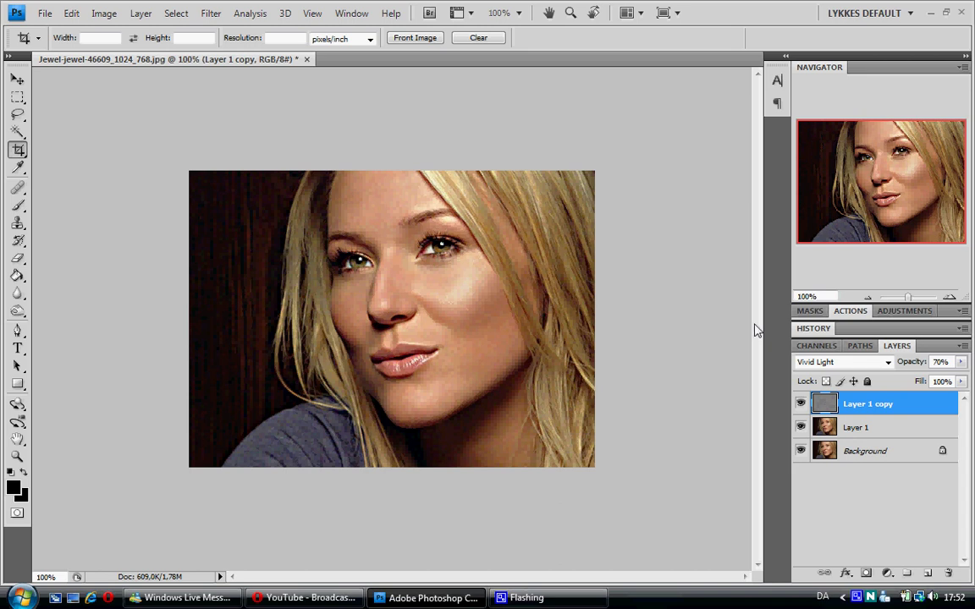
key(ctrl+e)
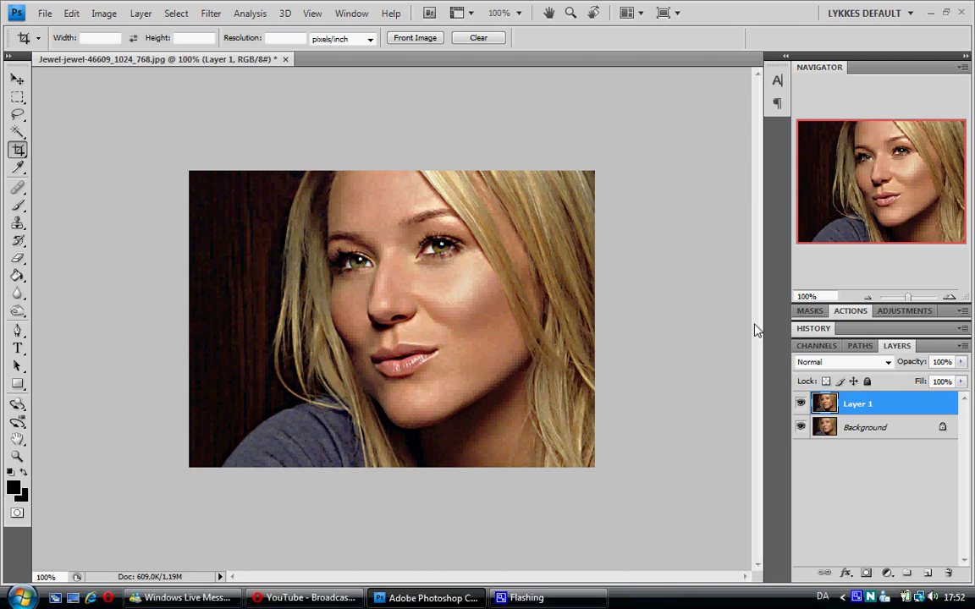
Duplicate the merged layer and apply a High Pass filter with a 6-pixel radius to the copy
key(ctrl+j)
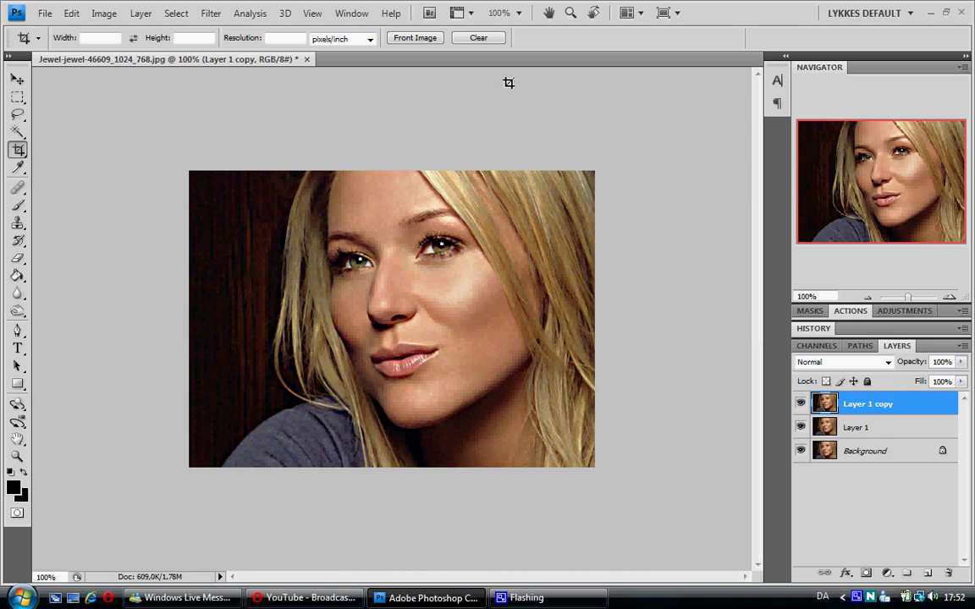
click(210, 18)
mouse_move(315, 297)
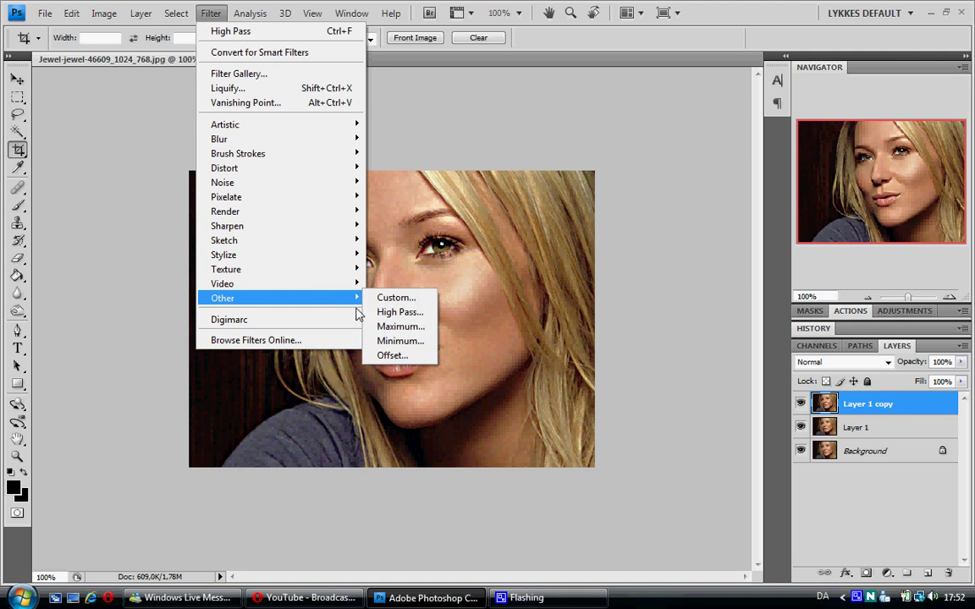
click(380, 313)
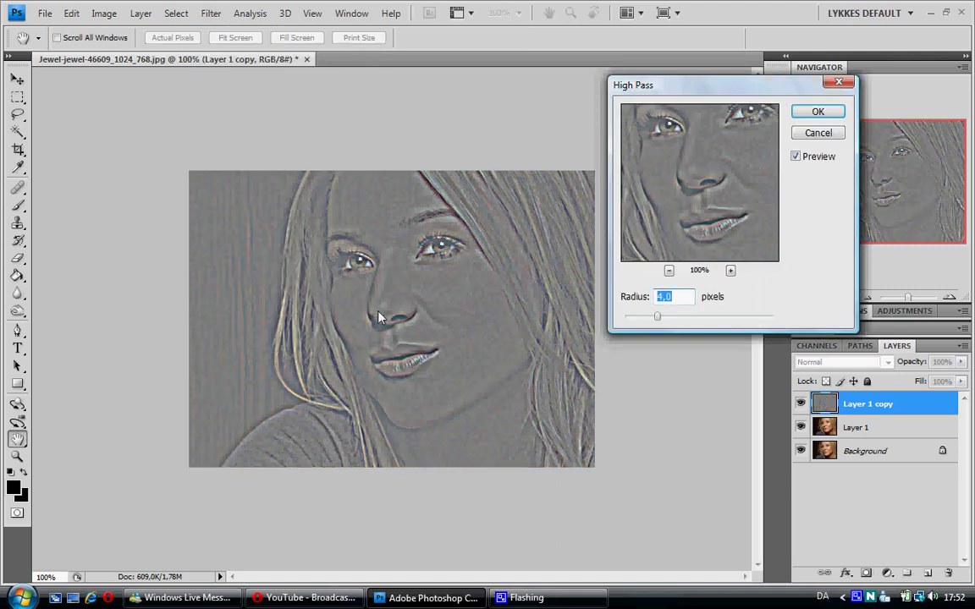
text(6)
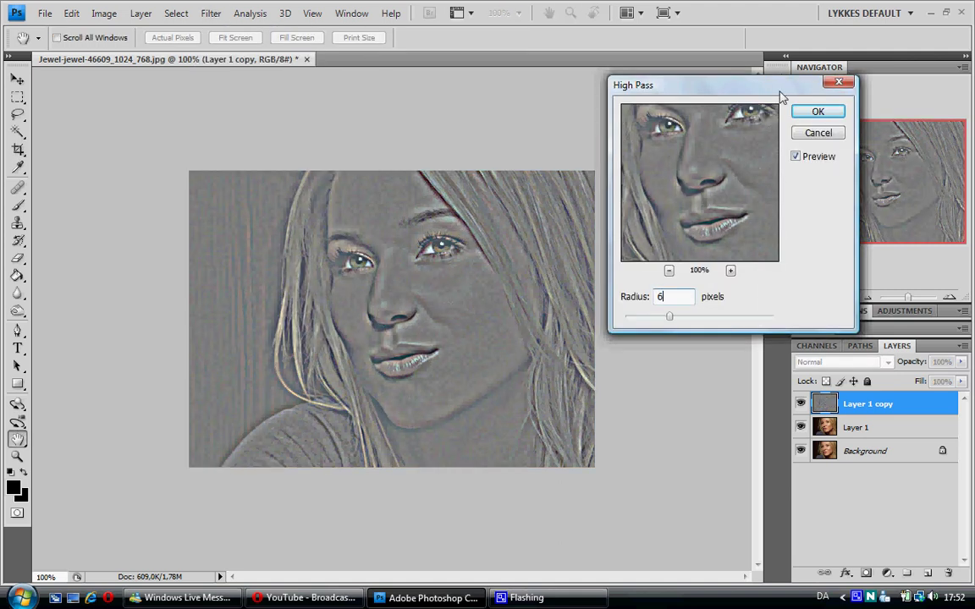
click(798, 112)
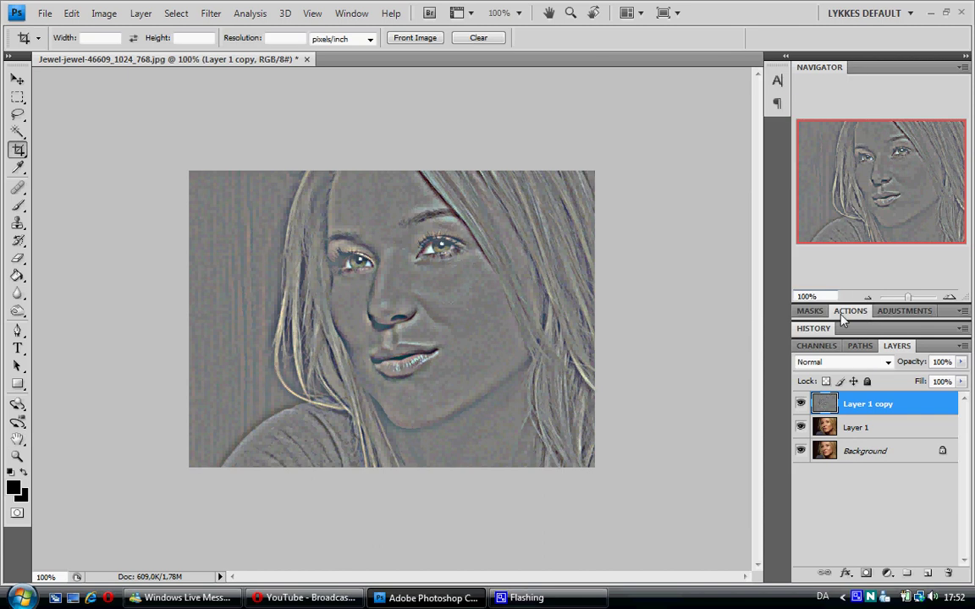
Set the second High Pass layer to Color blending at 40% opacity and merge it down
click(883, 361)
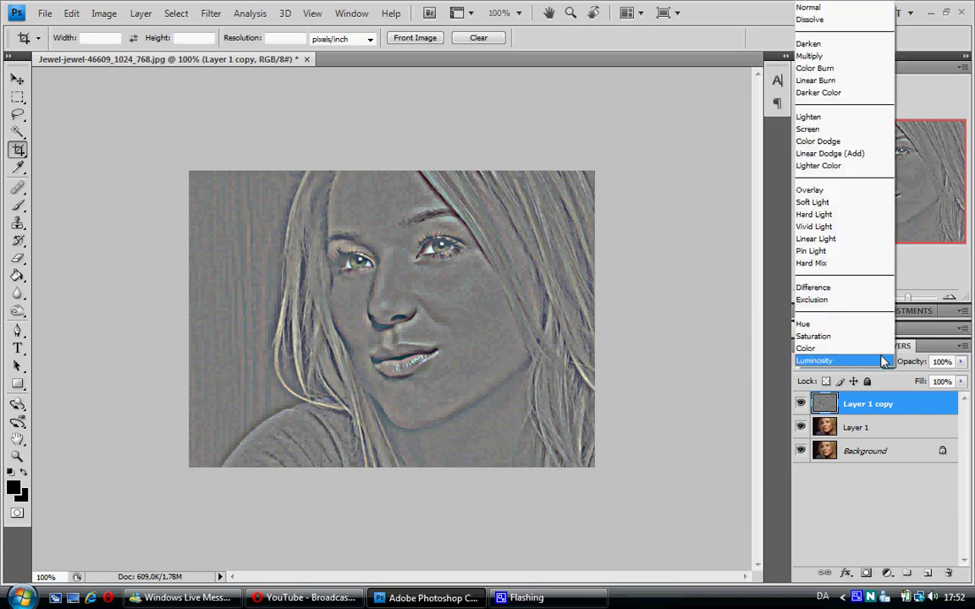
click(883, 356)
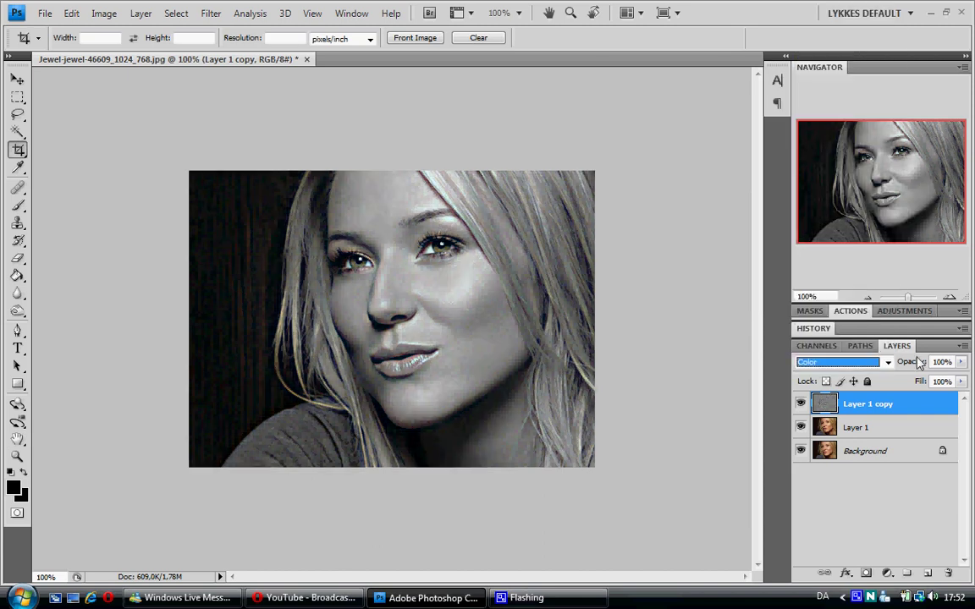
drag(923, 364, 882, 369)
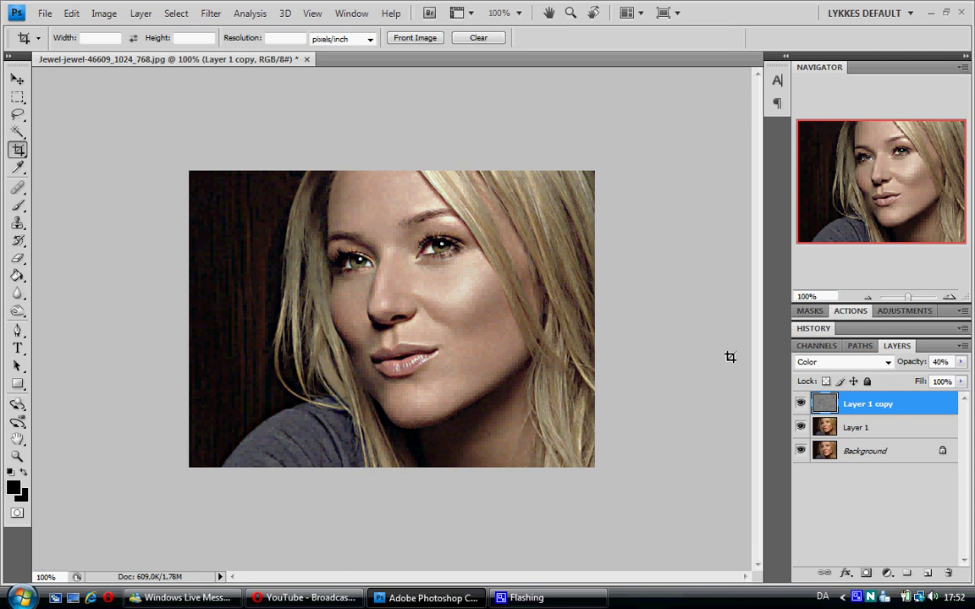
key(ctrl+e)
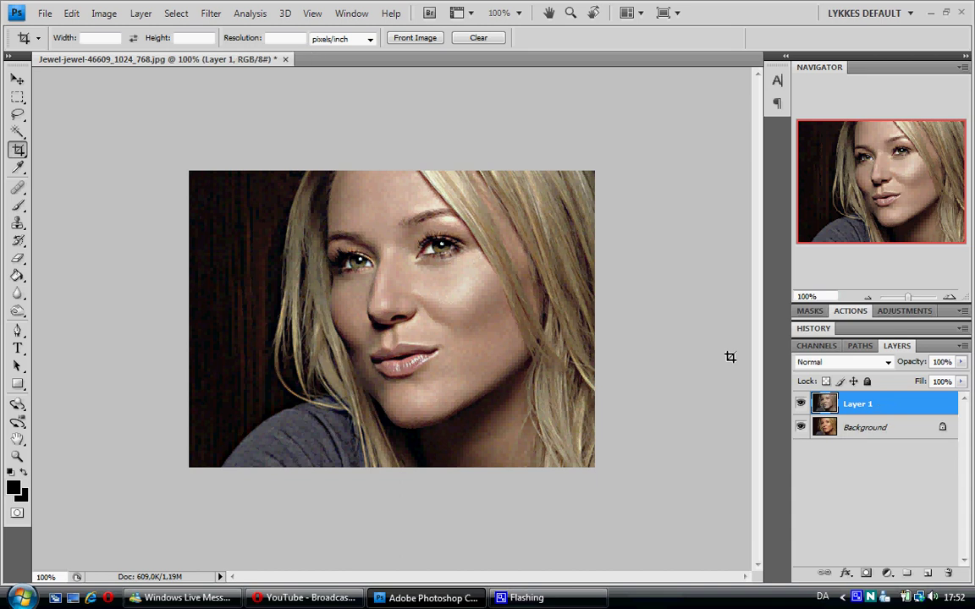
Duplicate the merged layer and apply a Gaussian Blur with a 4-pixel radius to the copy
key(ctrl+j)
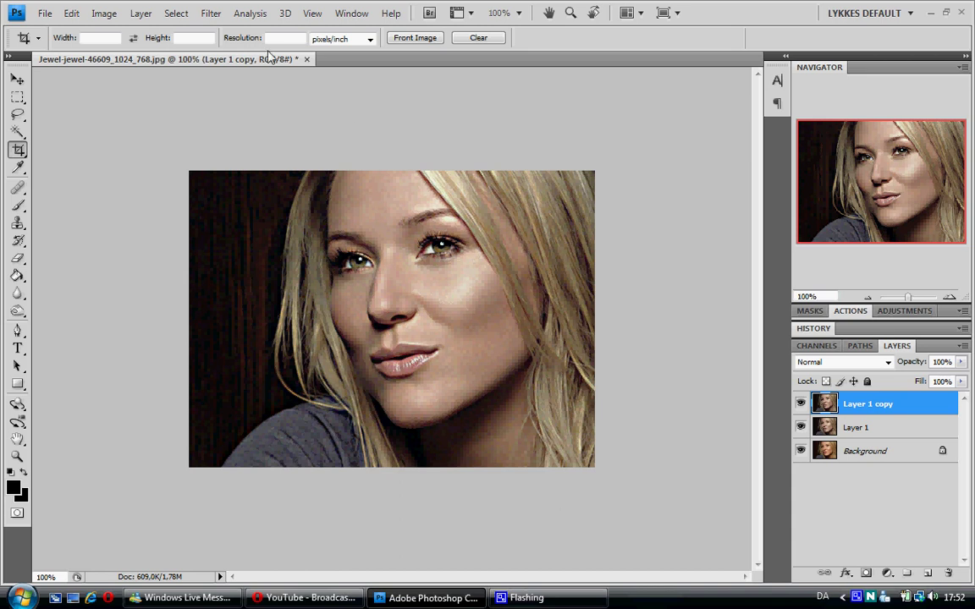
click(211, 14)
mouse_move(296, 149)
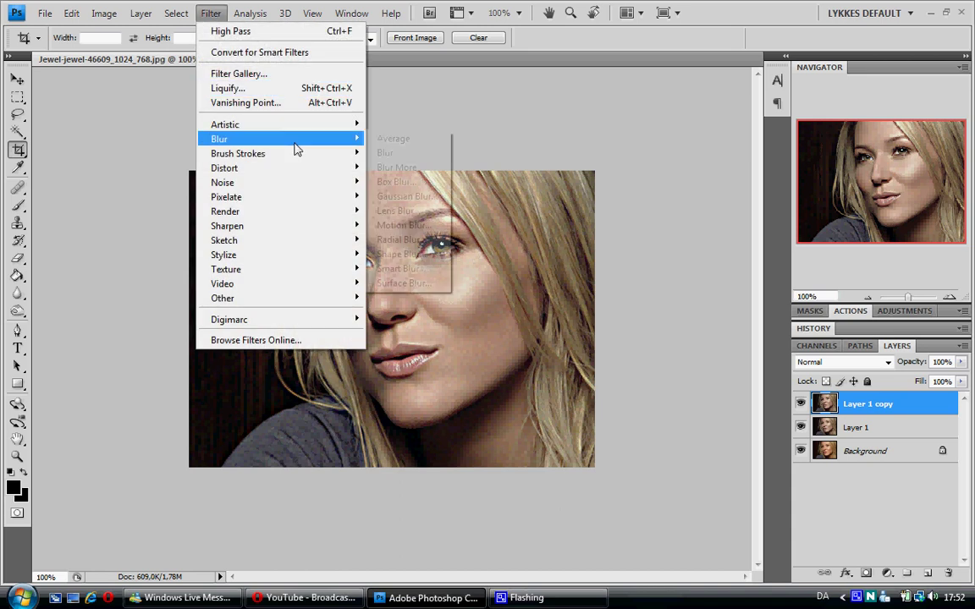
click(385, 195)
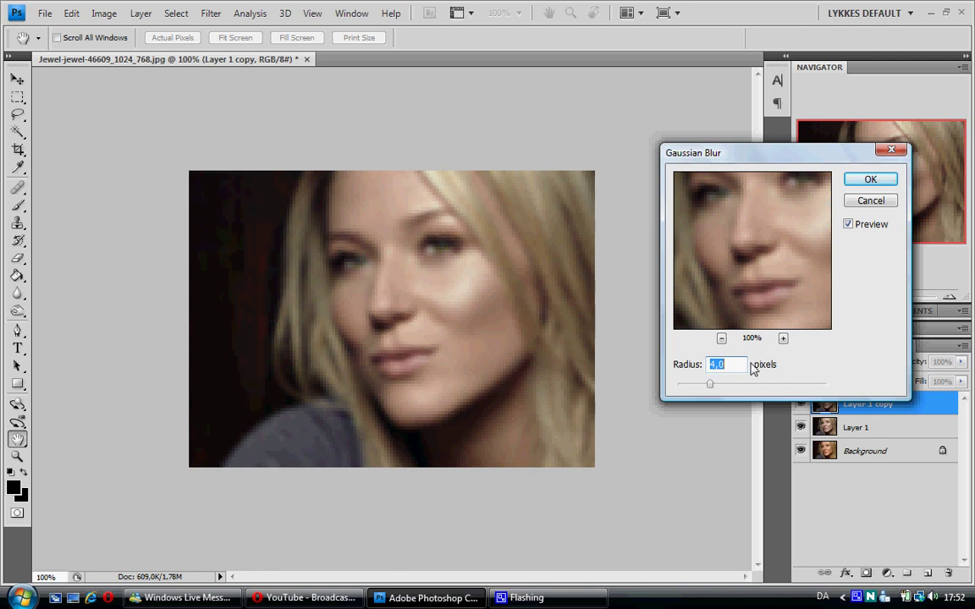
click(883, 183)
key(c)
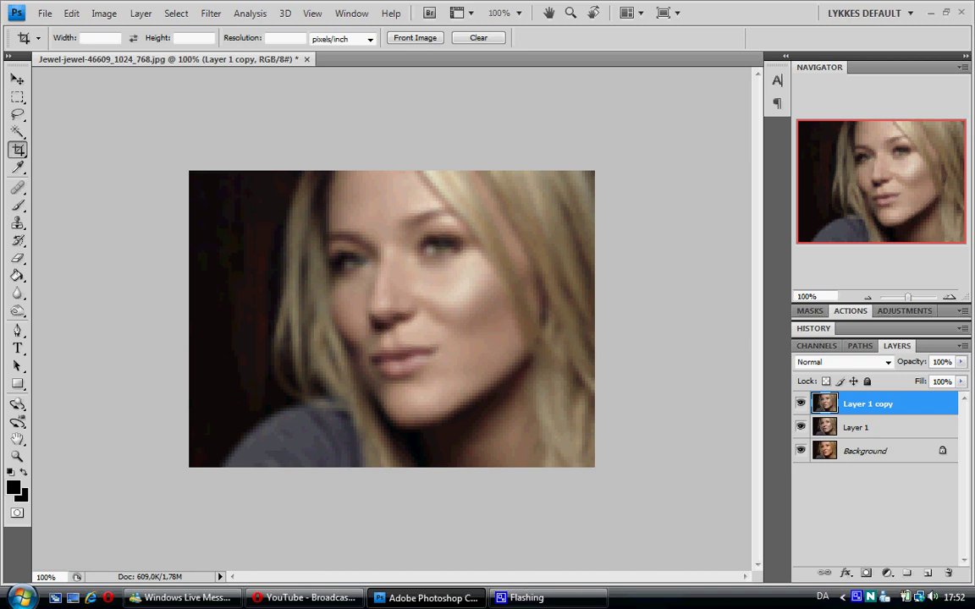
Add a layer mask to the blurred copy and fill the mask with 50% Gray at 100% opacity
click(866, 574)
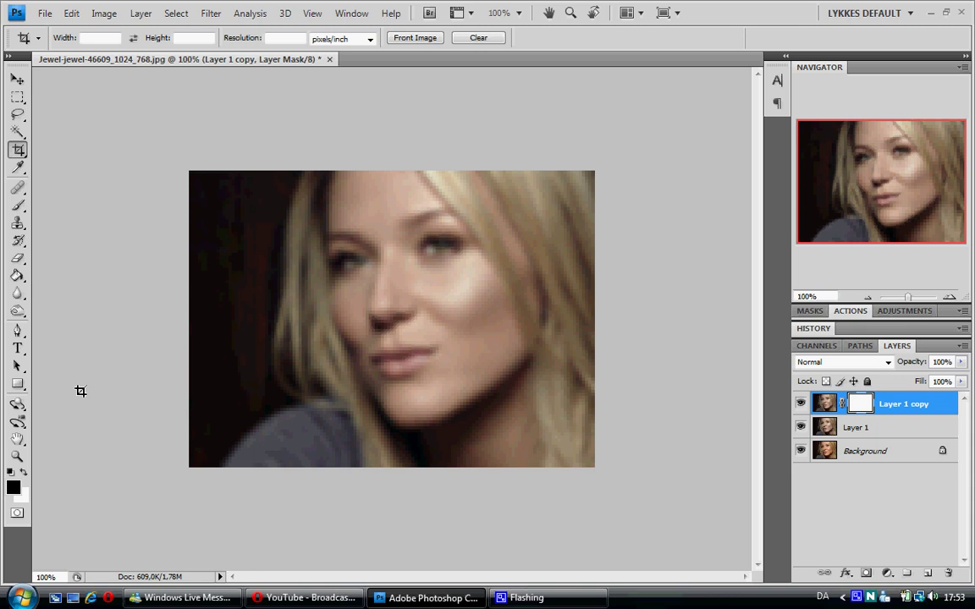
key(shift+F5)
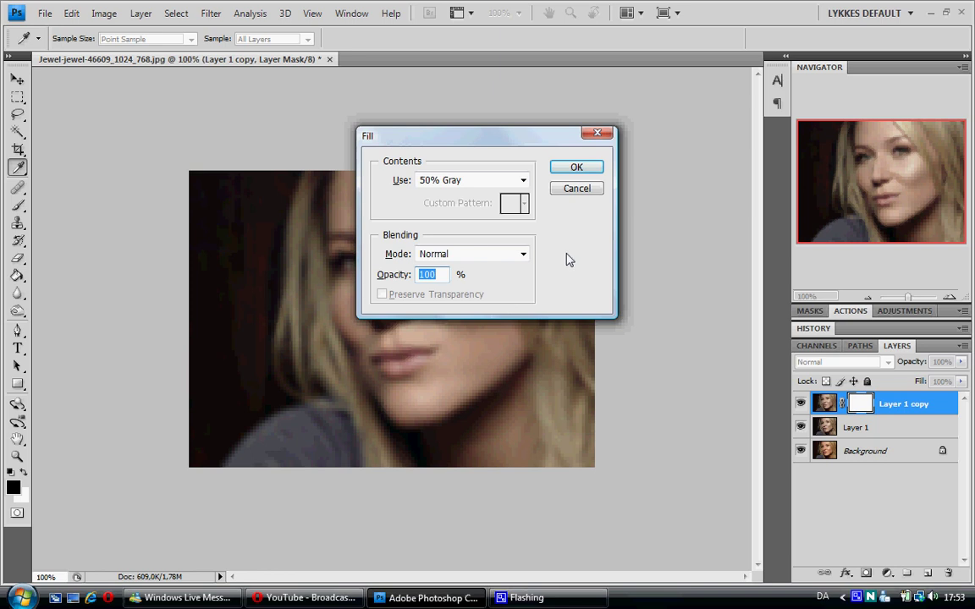
click(523, 180)
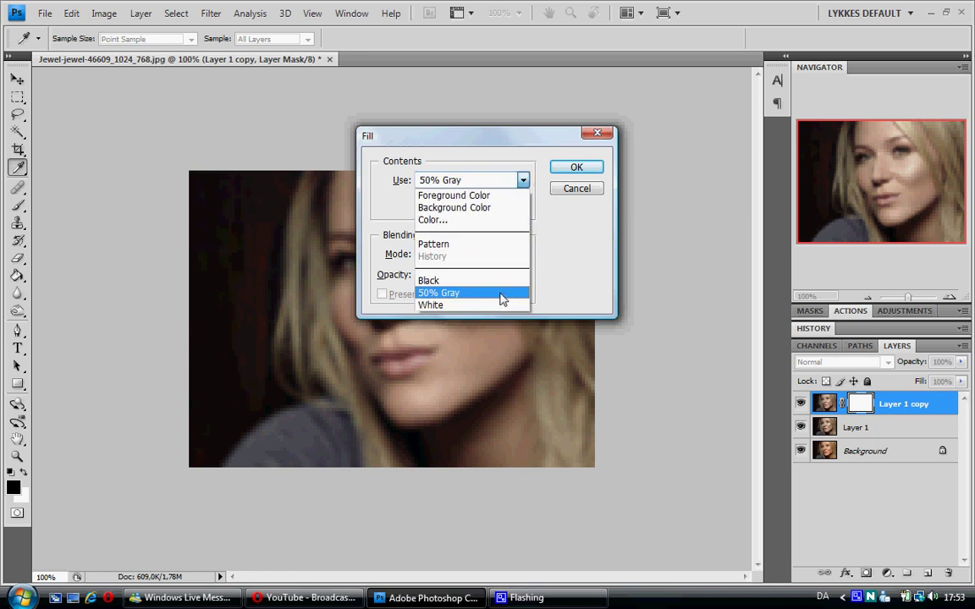
click(503, 294)
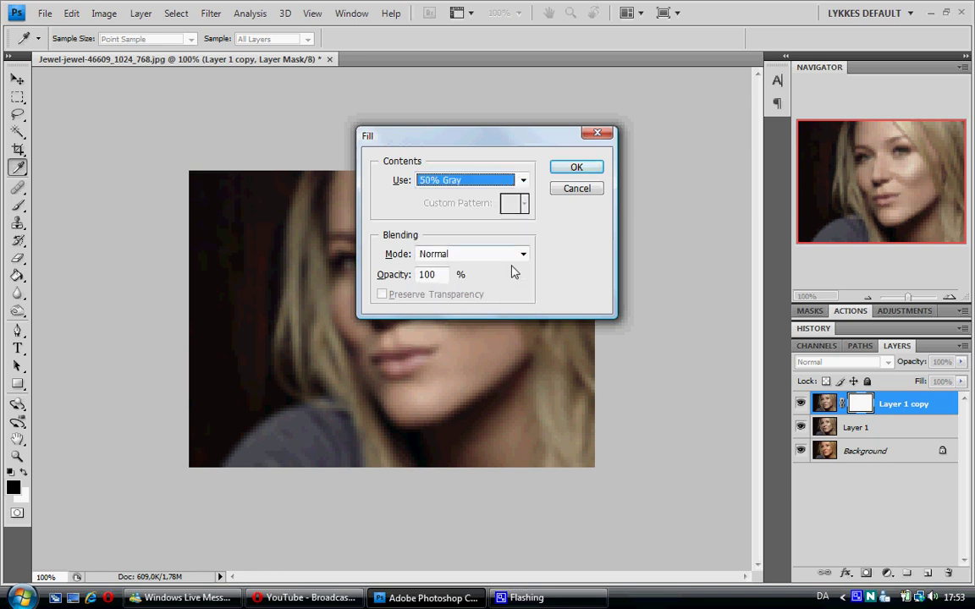
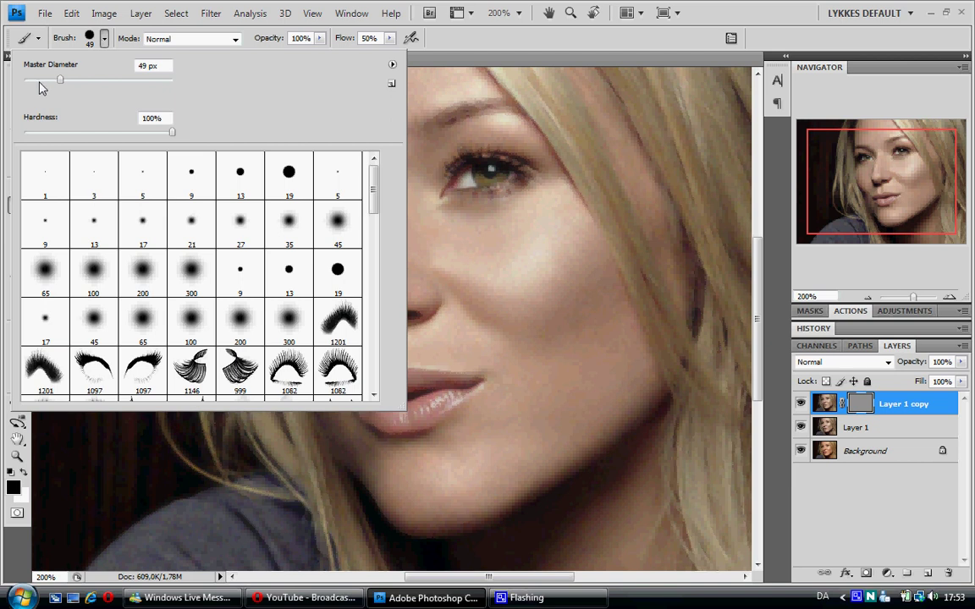
Paint black on the blurred layer's mask over both eyes, the eyebrows and the lips with a 21-pixel brush
click(39, 81)
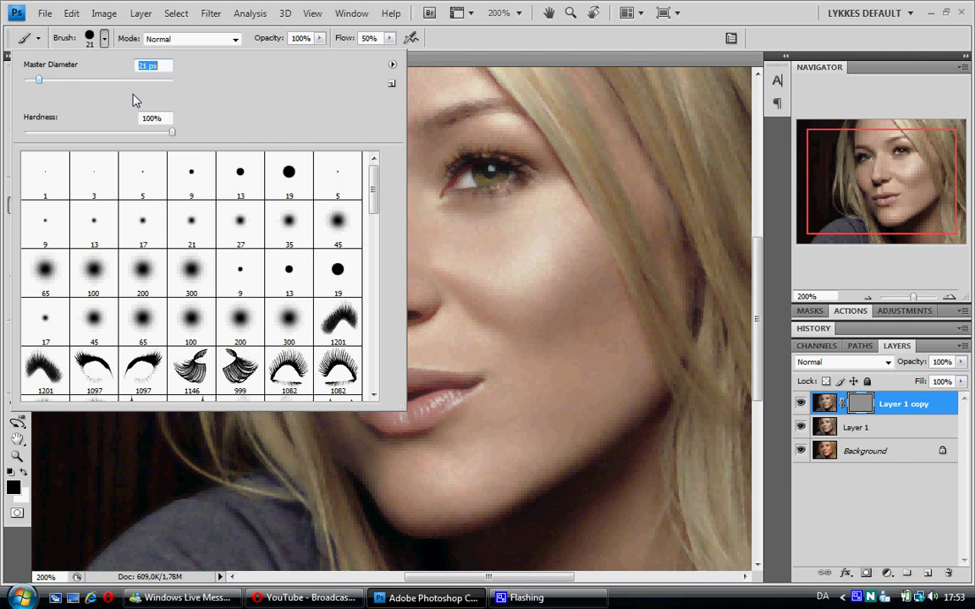
click(561, 38)
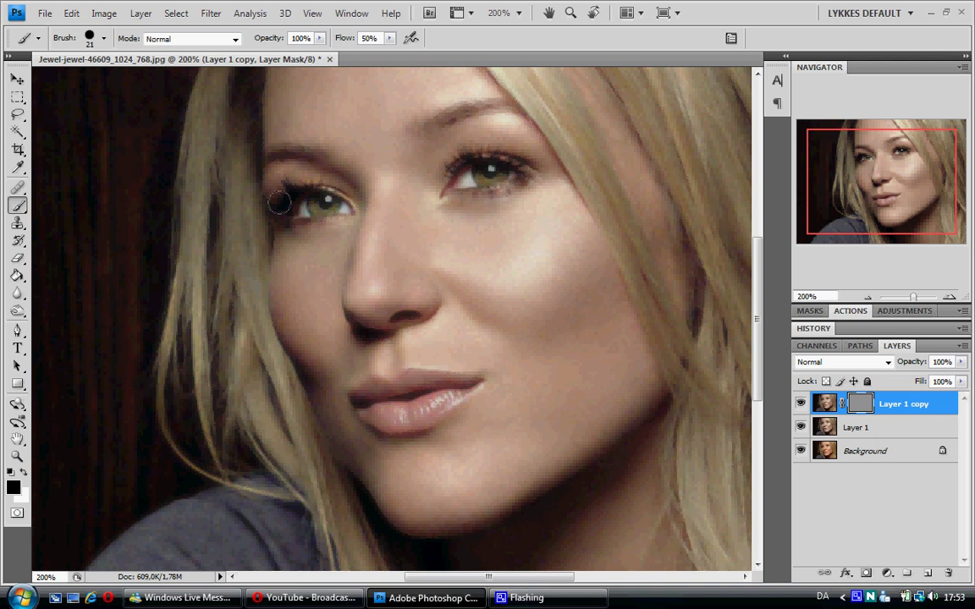
mouse_move(324, 199)
mouse_down()
mouse_move(250, 173)
mouse_move(303, 183)
mouse_move(265, 199)
mouse_move(240, 188)
mouse_up()
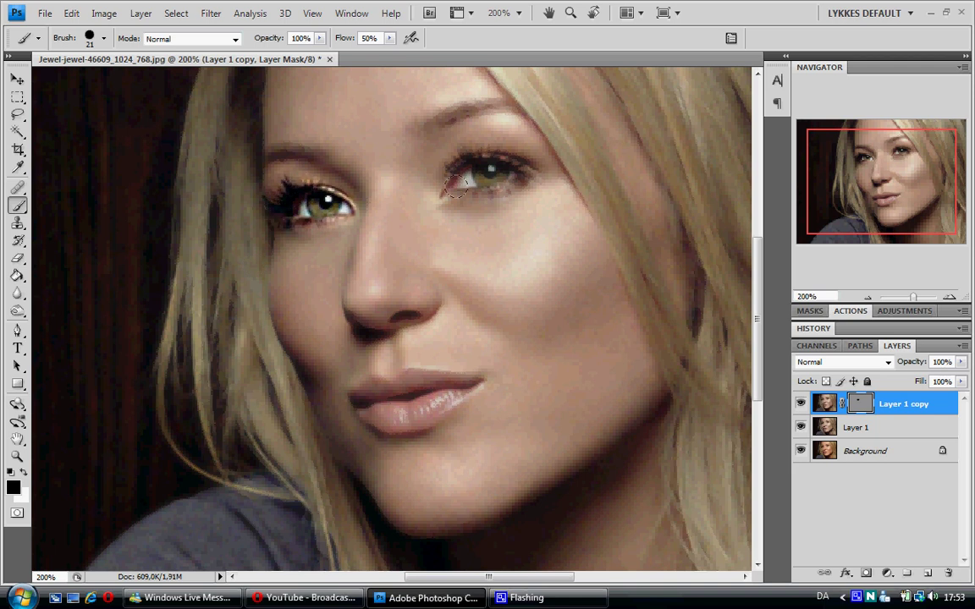
mouse_move(444, 188)
mouse_down()
mouse_move(502, 180)
mouse_move(446, 188)
mouse_move(462, 154)
mouse_move(505, 158)
mouse_move(447, 201)
mouse_move(441, 193)
mouse_move(449, 108)
mouse_move(505, 103)
mouse_up()
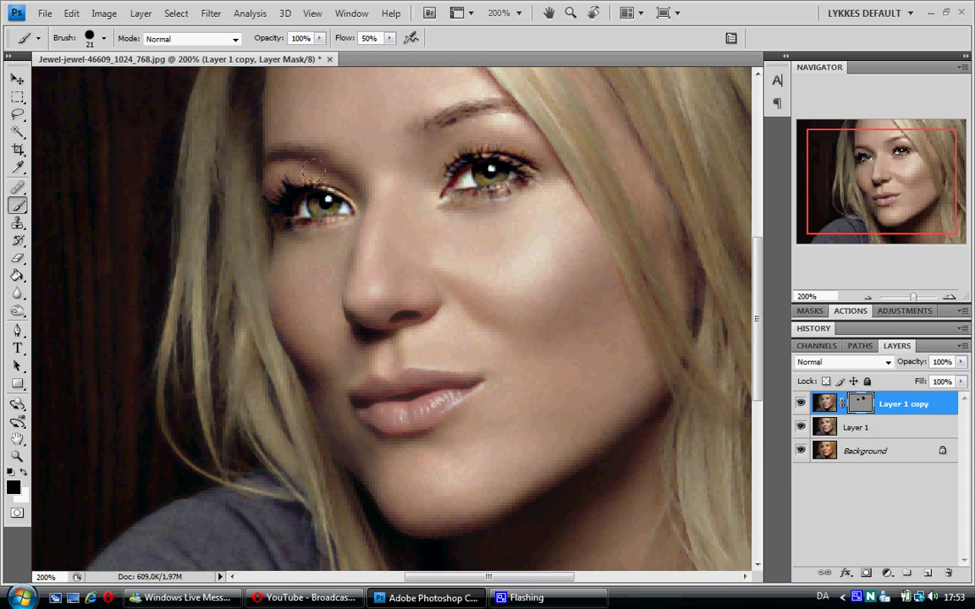
drag(332, 152, 268, 163)
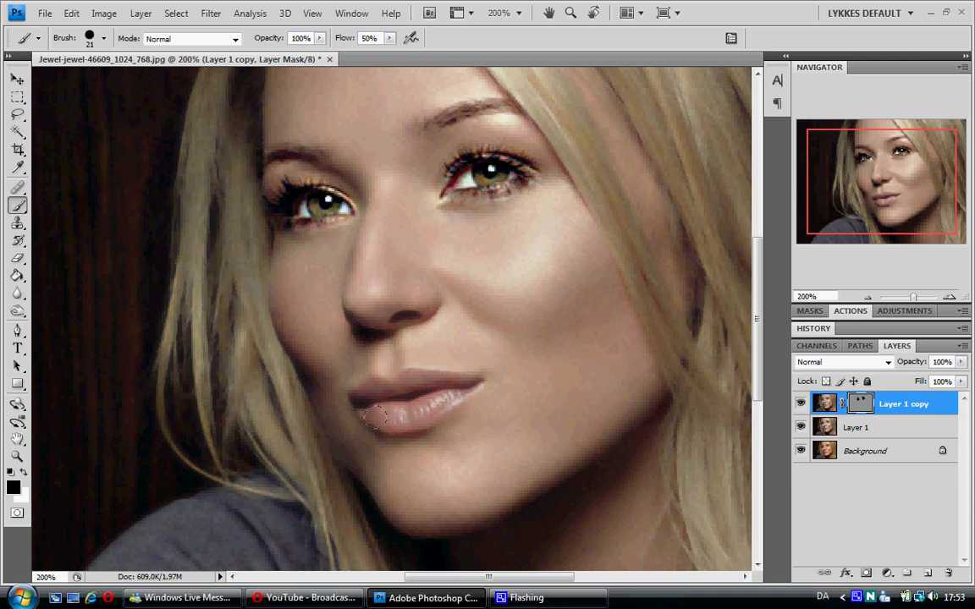
mouse_move(359, 396)
mouse_down()
mouse_move(420, 376)
mouse_move(453, 384)
mouse_move(434, 405)
mouse_move(365, 400)
mouse_up()
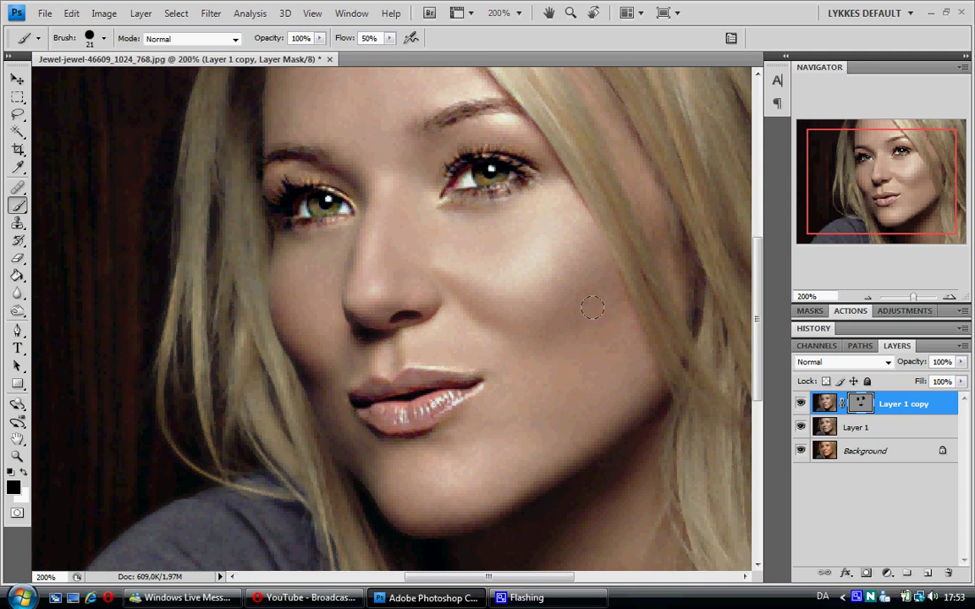
Paint black on the mask over the hair, clothing and background, and merge the blurred layer down into Layer 1
click(869, 298)
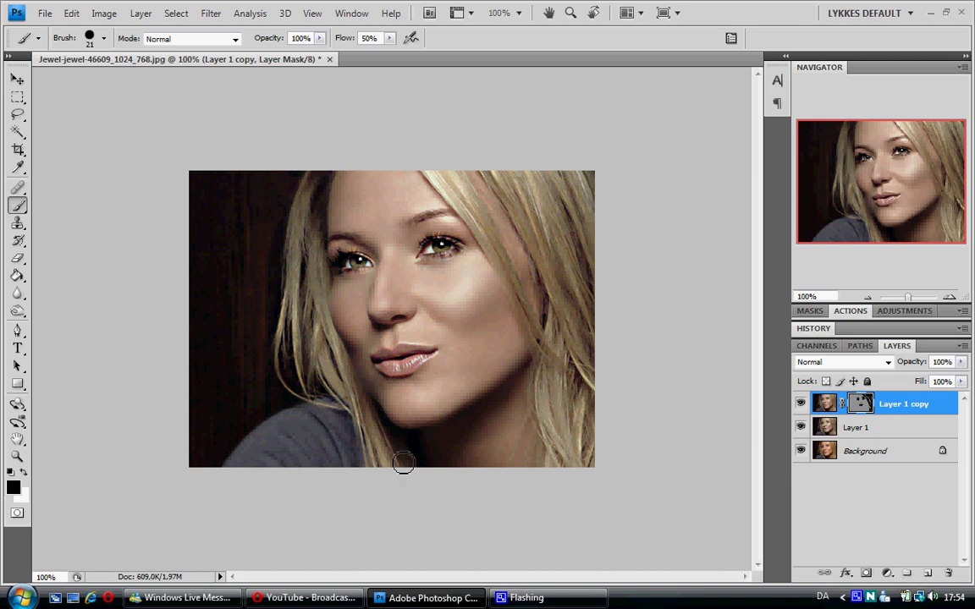
mouse_move(424, 477)
mouse_down()
mouse_move(316, 359)
mouse_move(314, 199)
mouse_move(301, 347)
mouse_move(274, 447)
mouse_move(292, 440)
mouse_move(325, 455)
mouse_move(326, 422)
mouse_move(358, 473)
mouse_move(298, 472)
mouse_move(270, 459)
mouse_move(316, 490)
mouse_up()
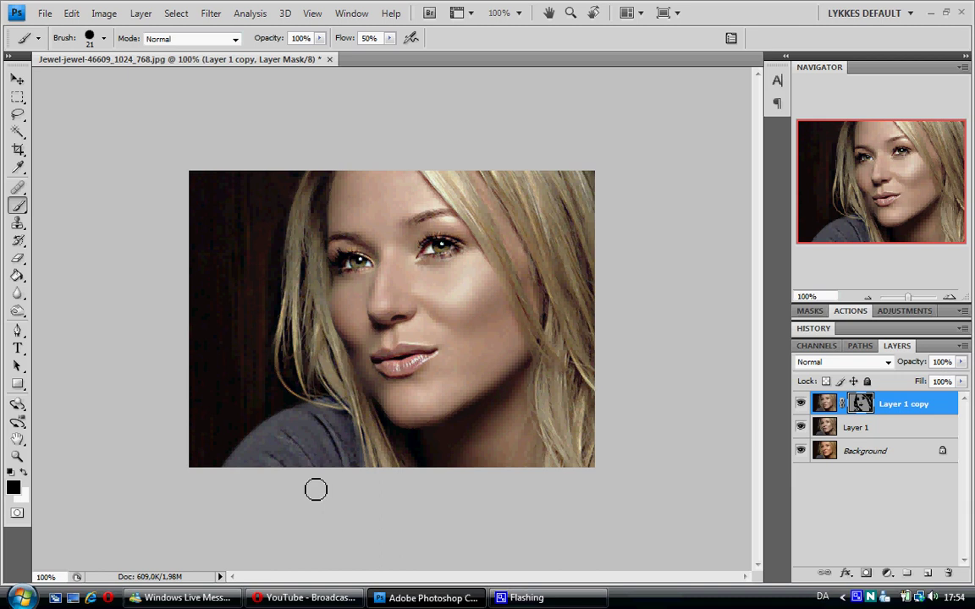
drag(316, 491, 208, 429)
key(ctrl+e)
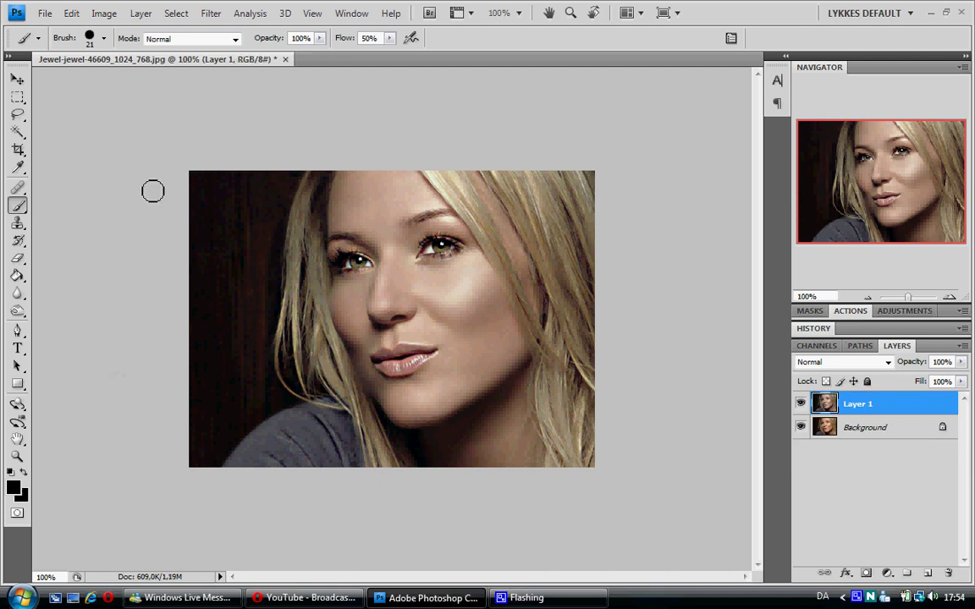
Apply Unsharp Mask to Layer 1 with amount 118%, radius 13.0 pixels and threshold 8, and set its blend mode to Luminosity
click(210, 15)
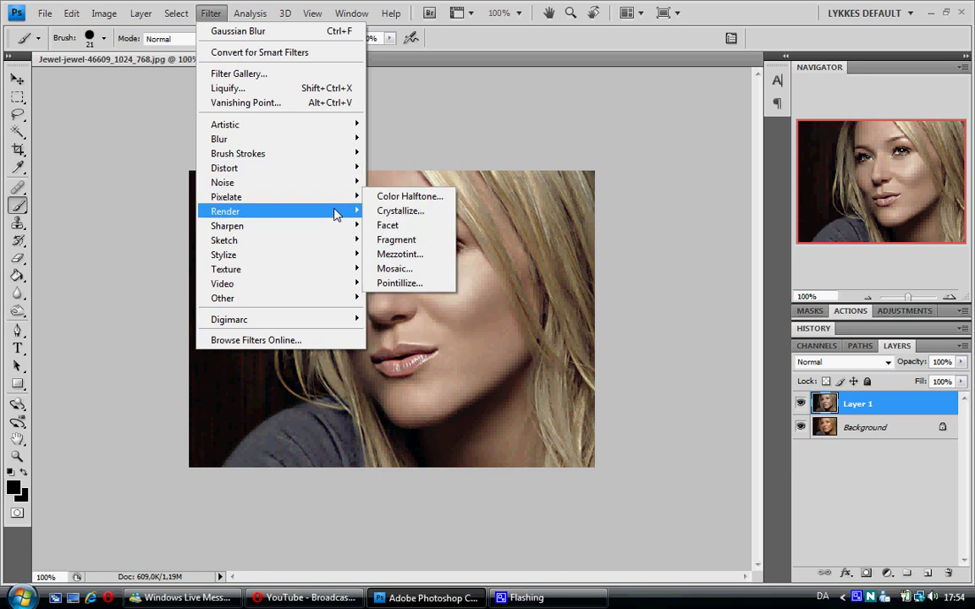
mouse_move(336, 225)
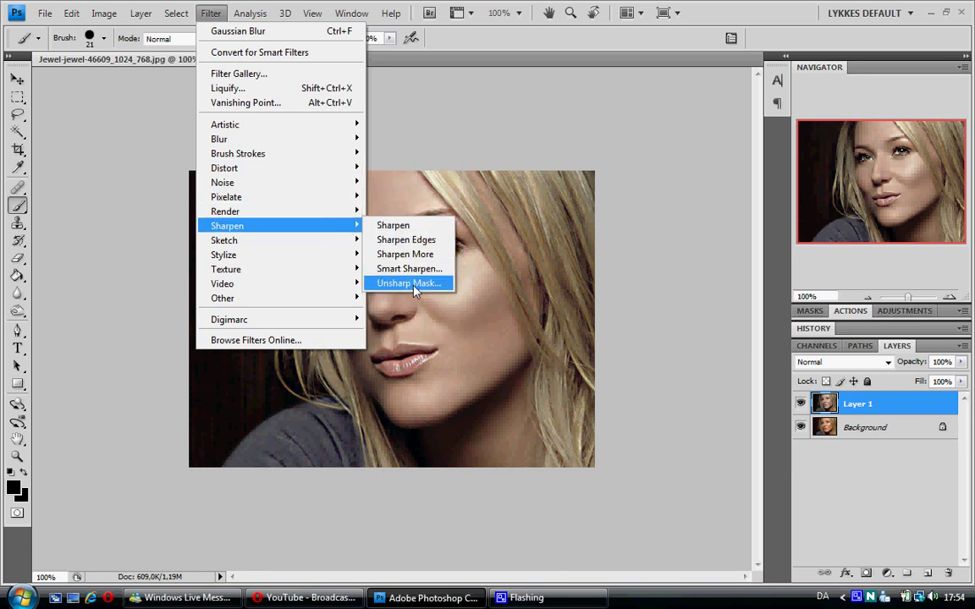
click(410, 283)
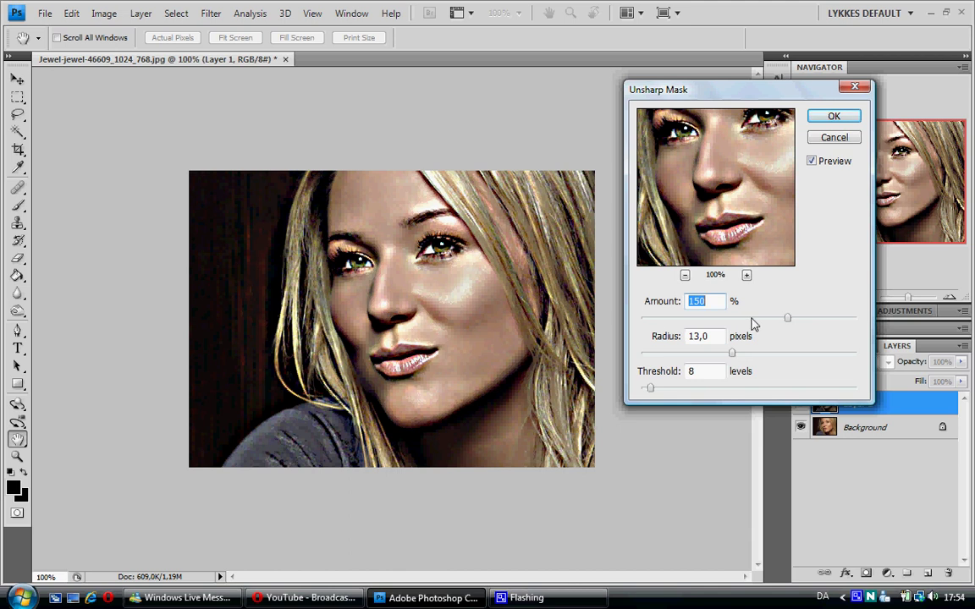
click(752, 319)
drag(757, 321, 769, 323)
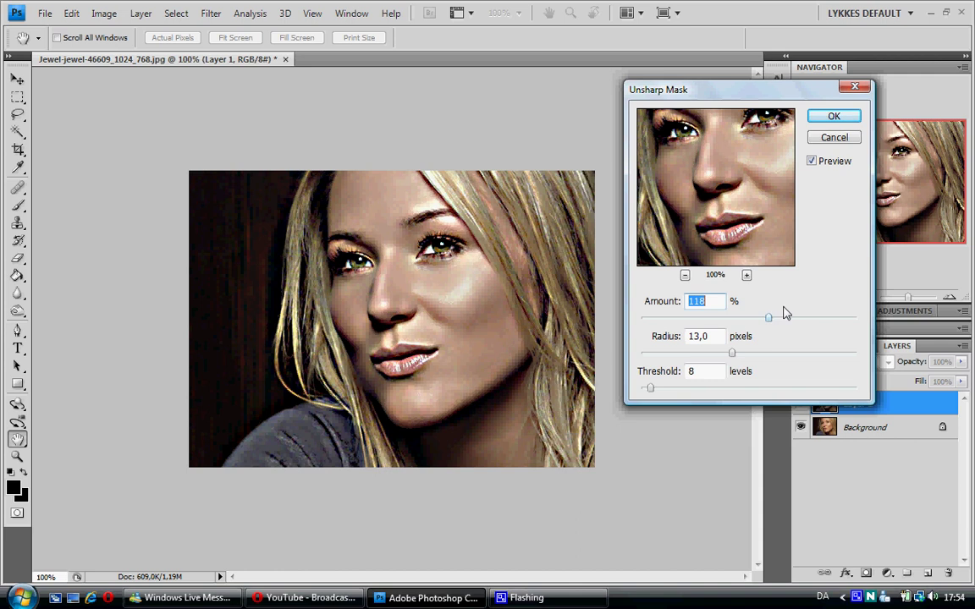
click(830, 118)
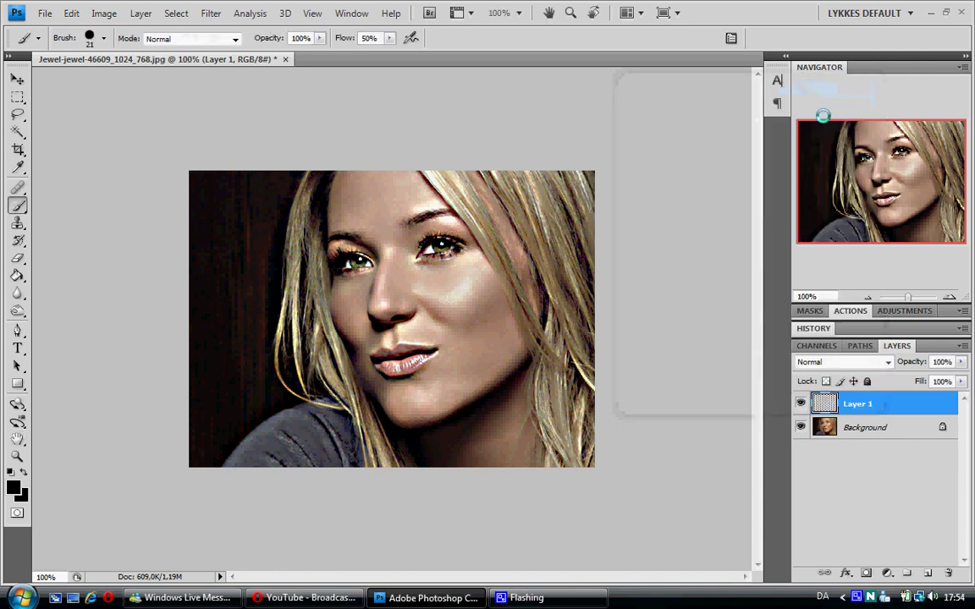
click(887, 363)
click(886, 362)
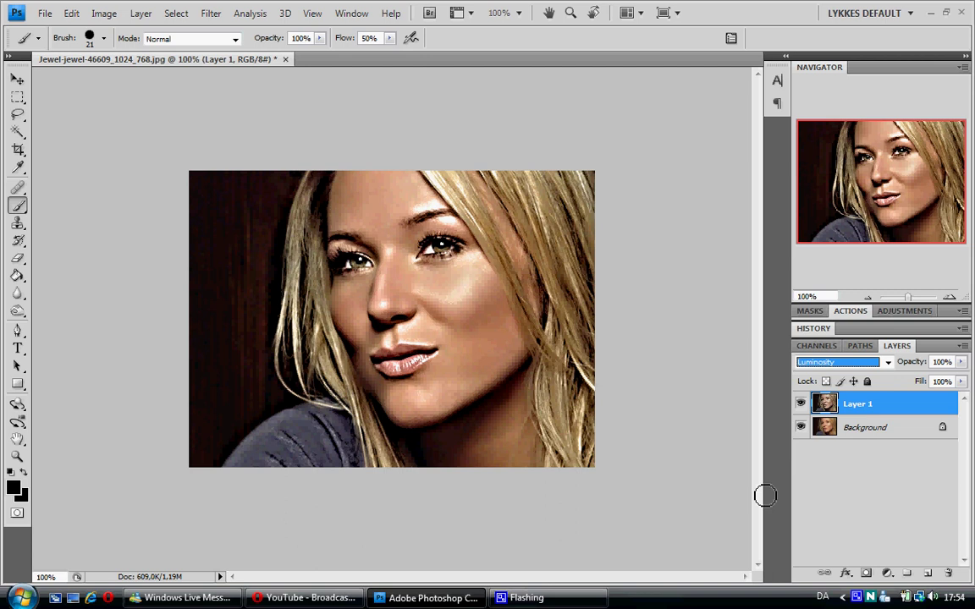
Duplicate Layer 1 and convert the copy to a smart object
key(ctrl+j)
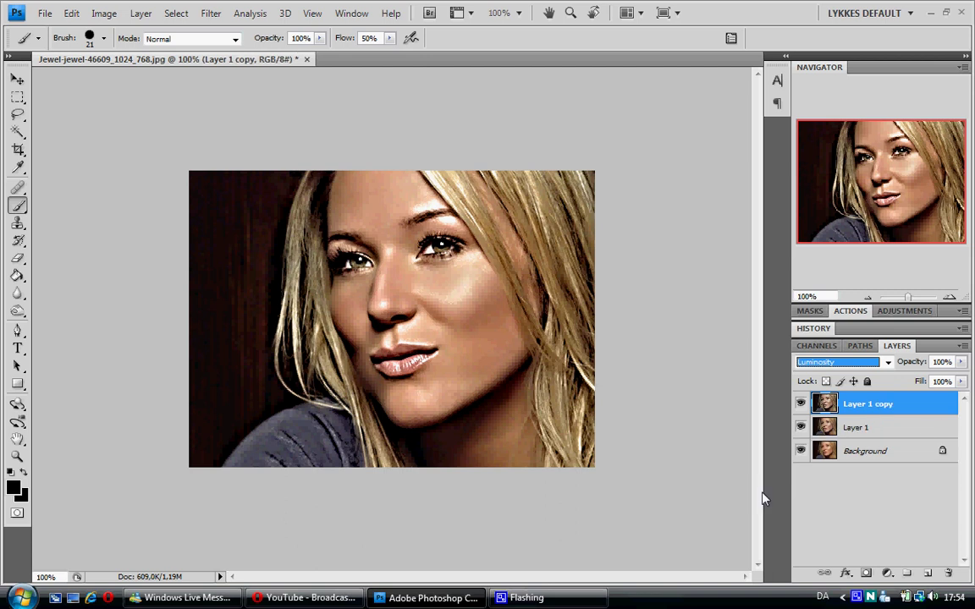
right_click(927, 406)
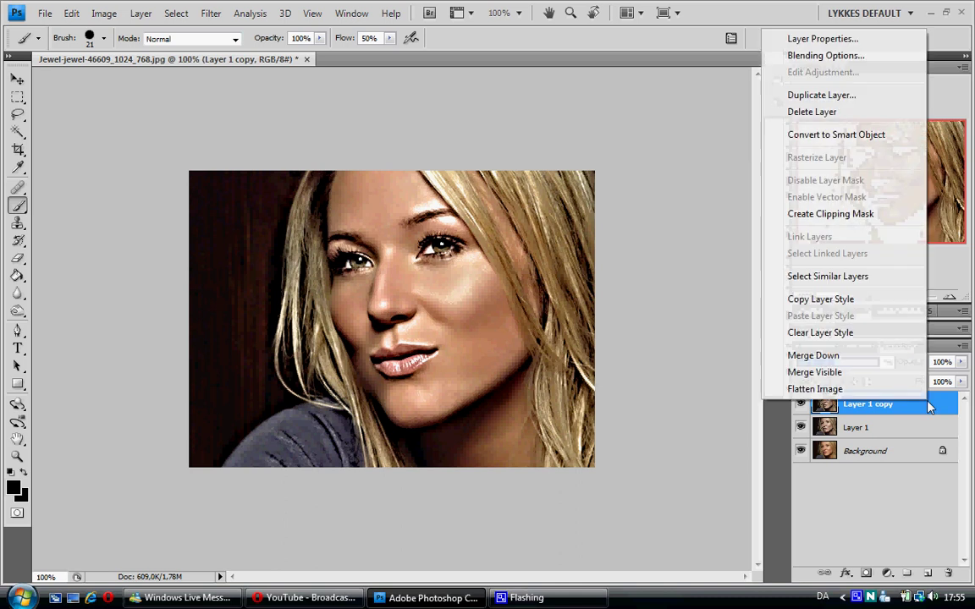
click(865, 136)
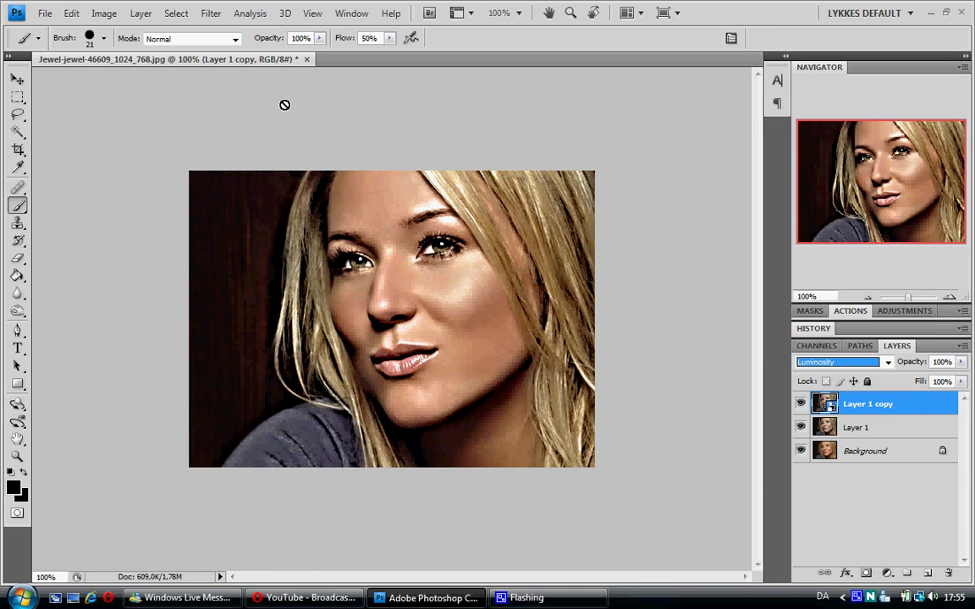
Apply Reduce Noise to the smart object with strength 10, preserve details 29%, reduce color noise 100% and sharpen details 18%
click(211, 14)
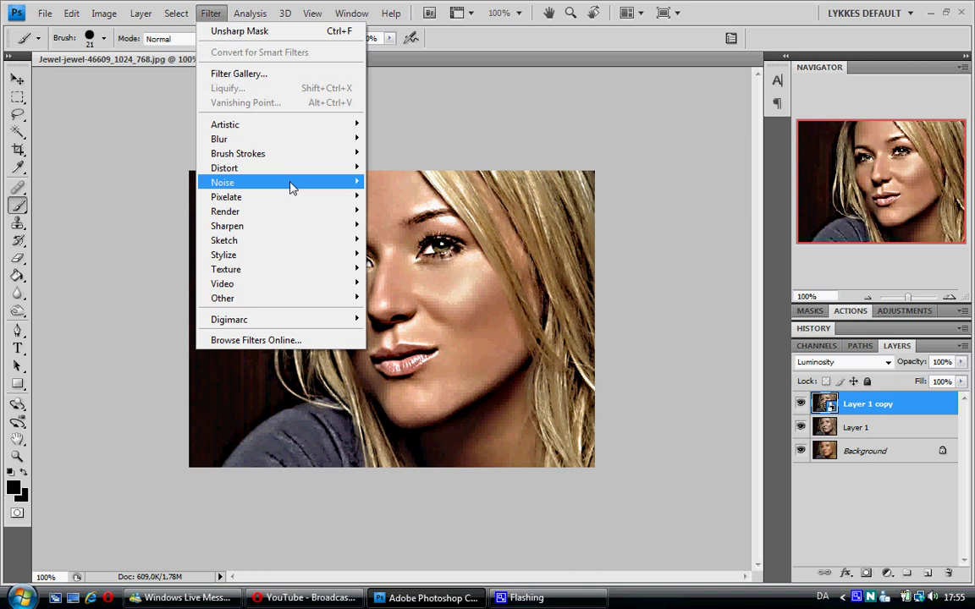
mouse_move(294, 184)
click(384, 240)
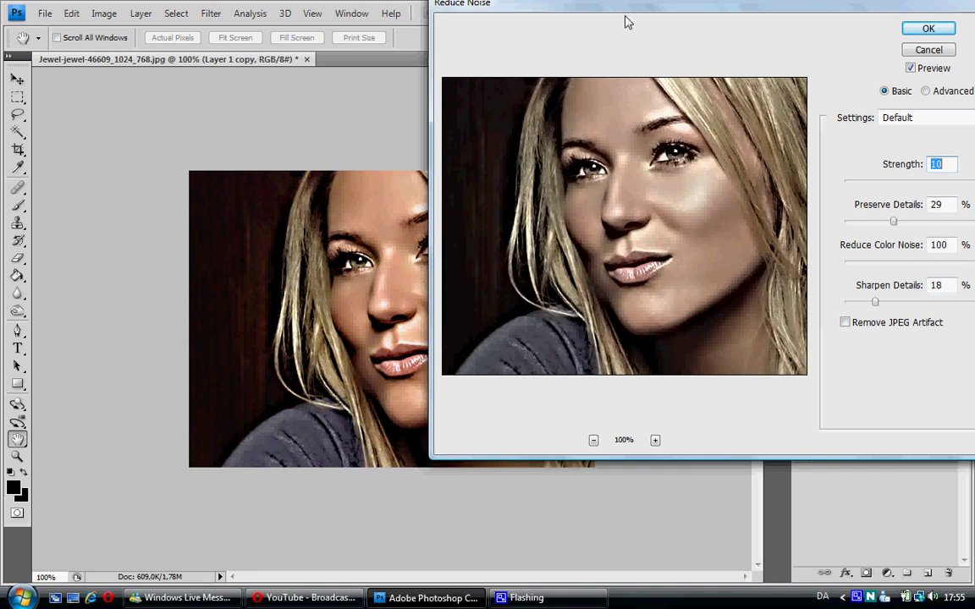
drag(624, 9, 641, 36)
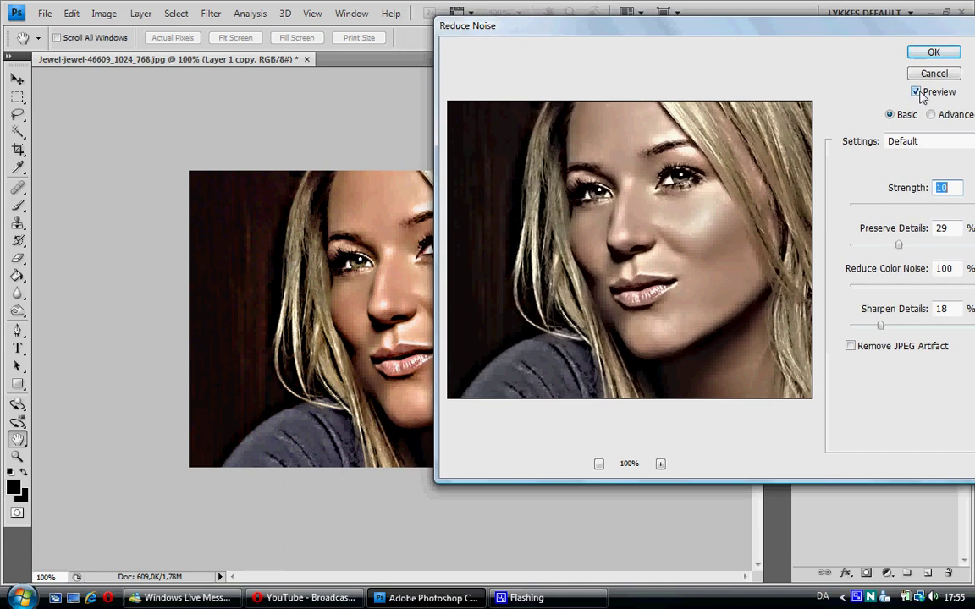
click(918, 92)
click(916, 92)
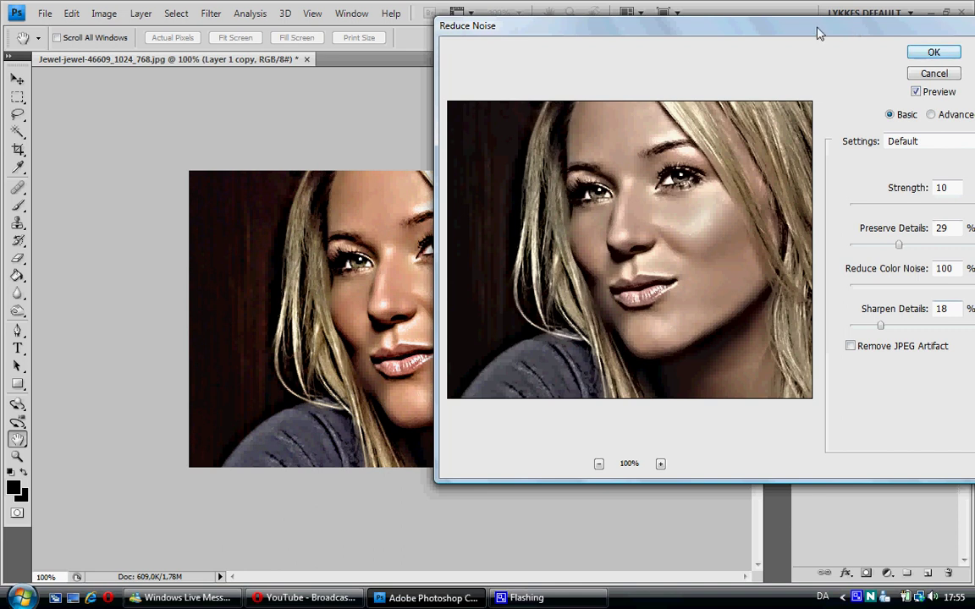
drag(817, 32, 765, 27)
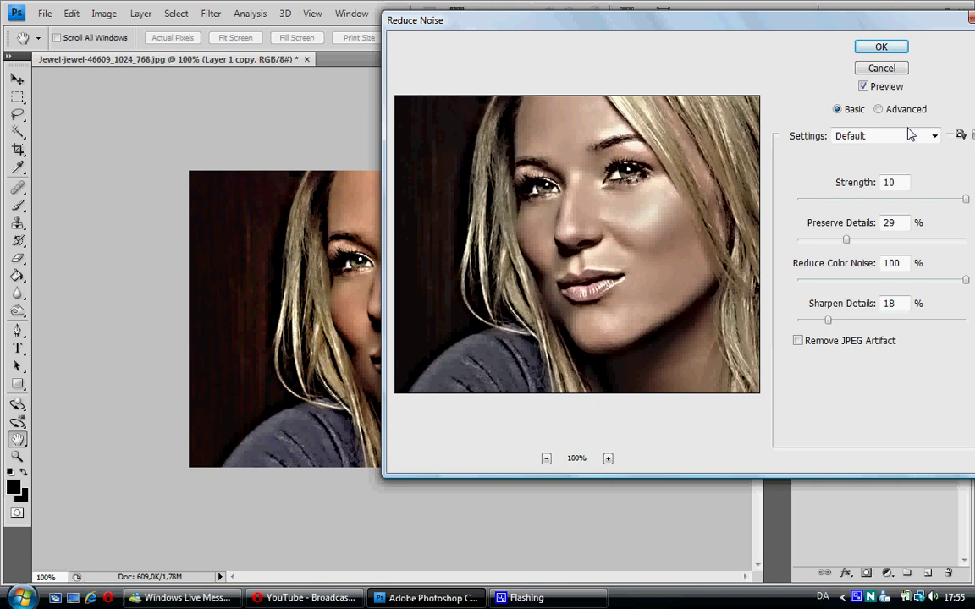
click(883, 51)
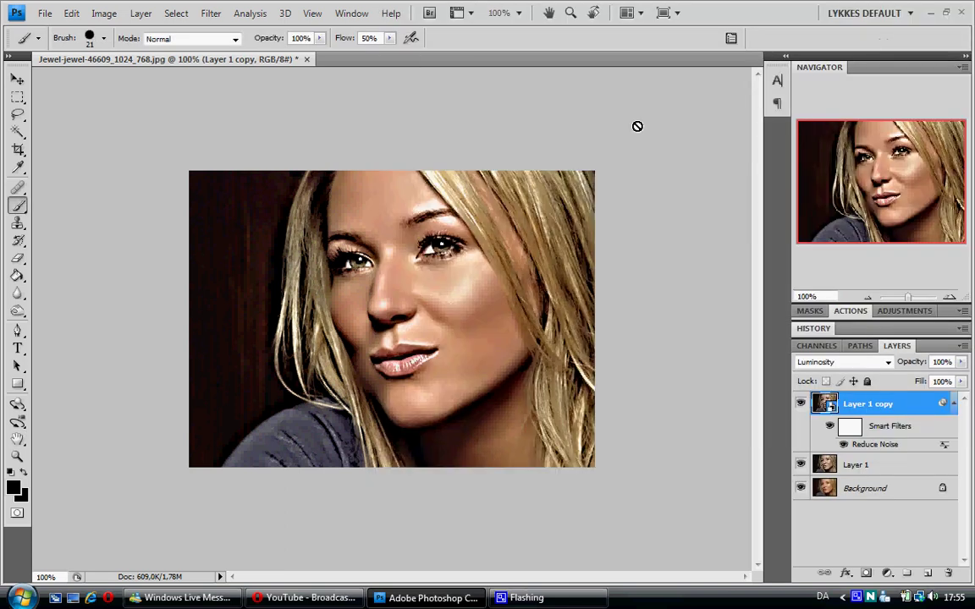
Apply Surface Blur to the smart object with a 22-pixel radius and threshold of 10 levels, and merge it down into Layer 1
click(212, 15)
mouse_move(251, 143)
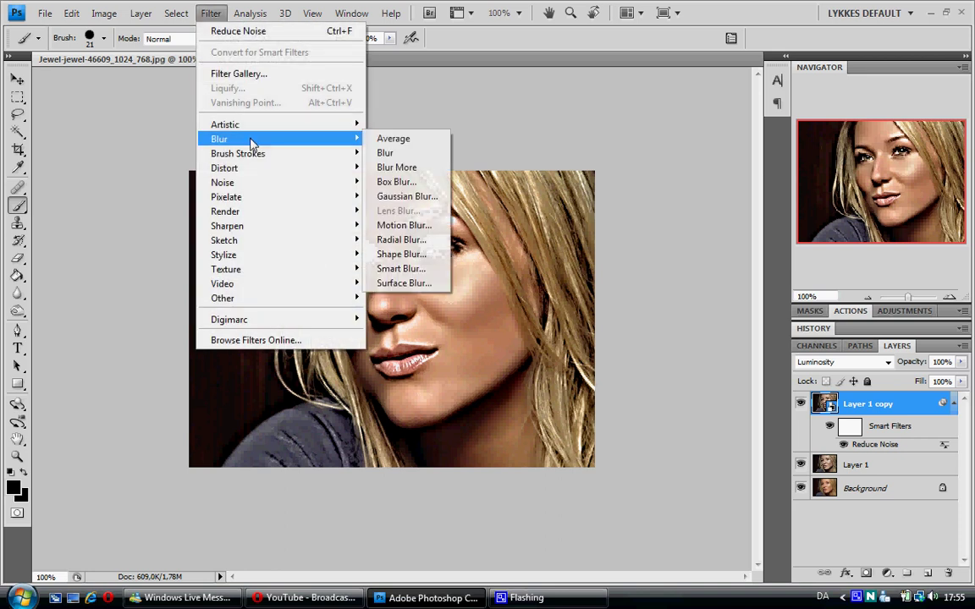
click(398, 284)
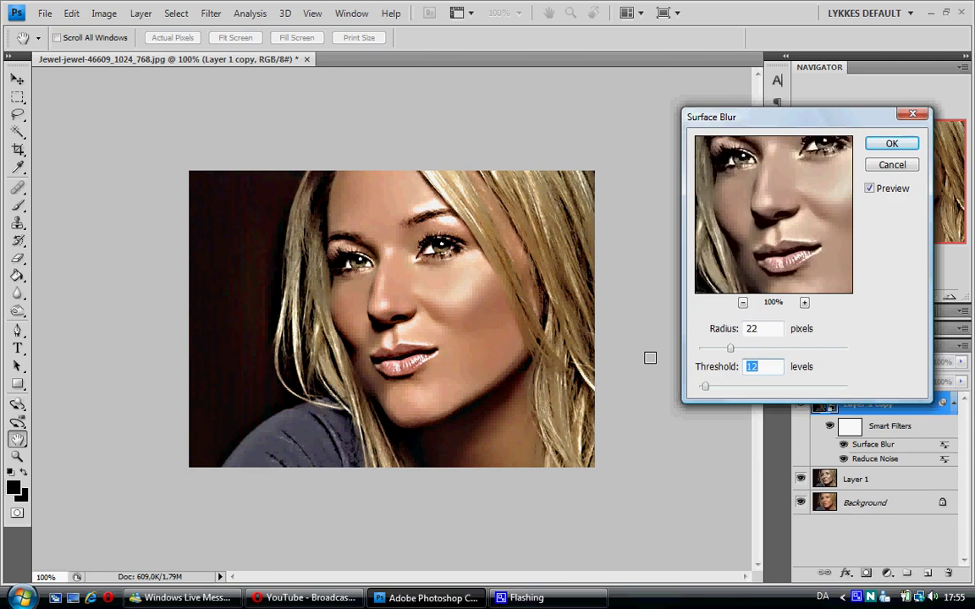
click(869, 189)
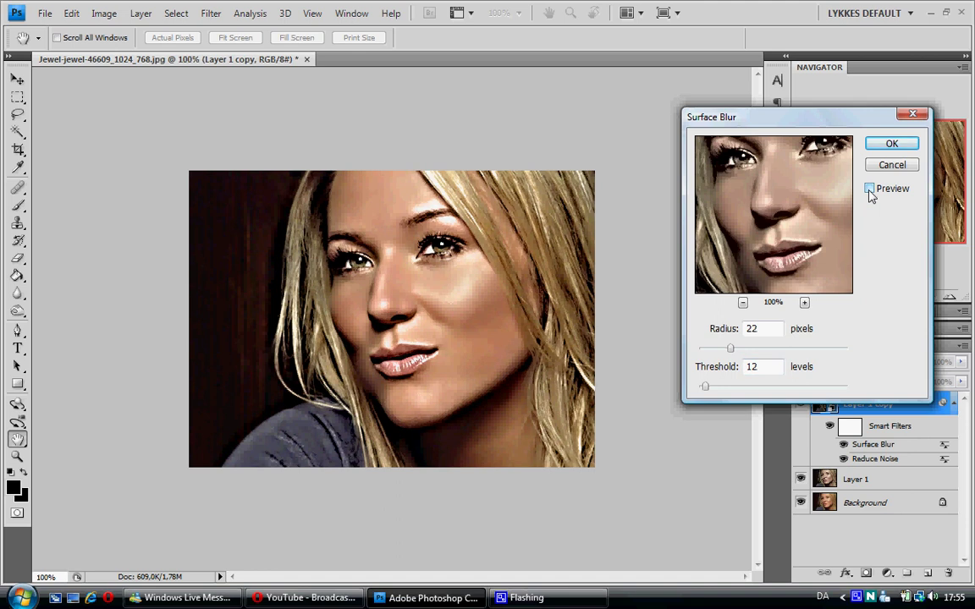
click(869, 189)
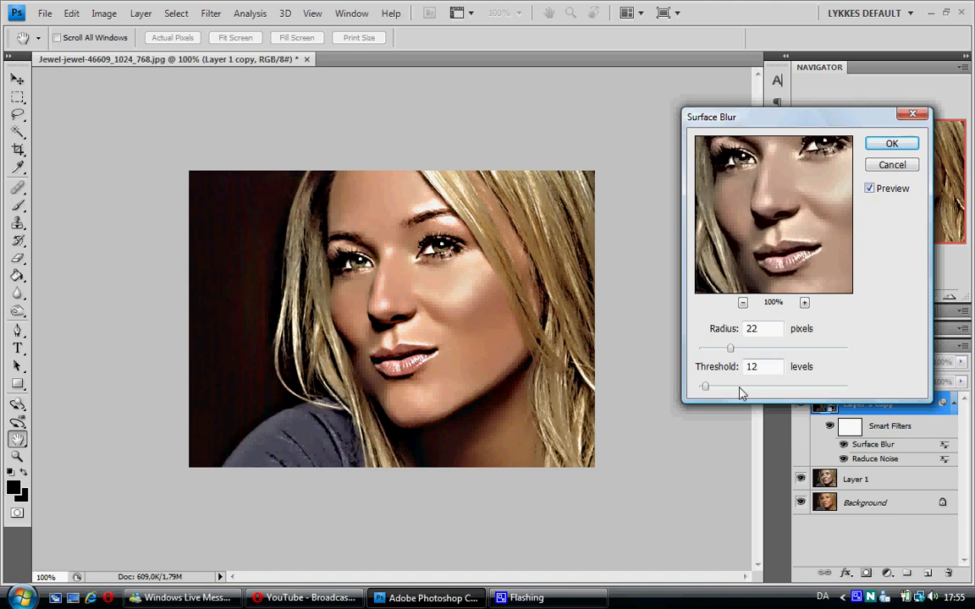
click(740, 387)
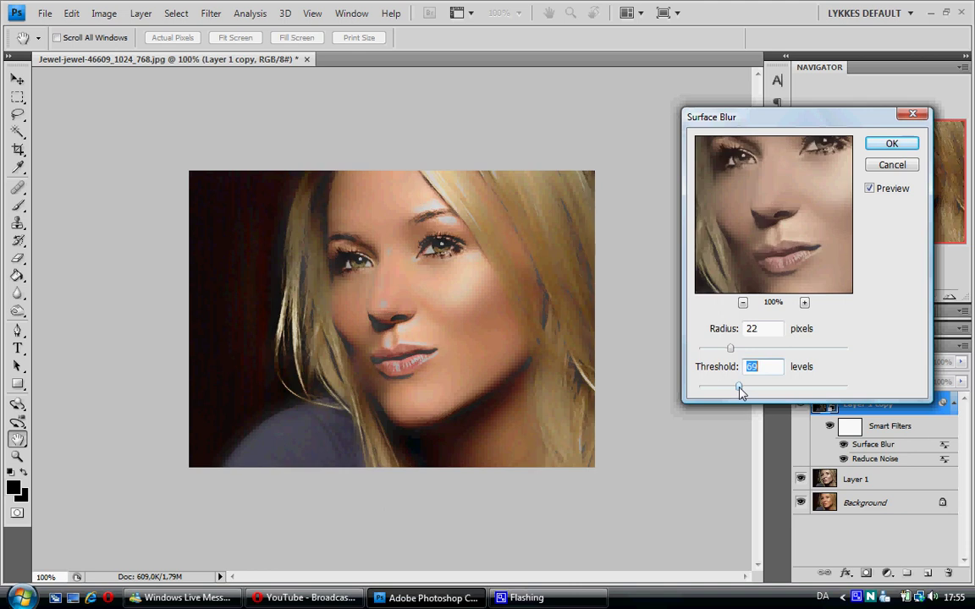
drag(740, 389, 706, 391)
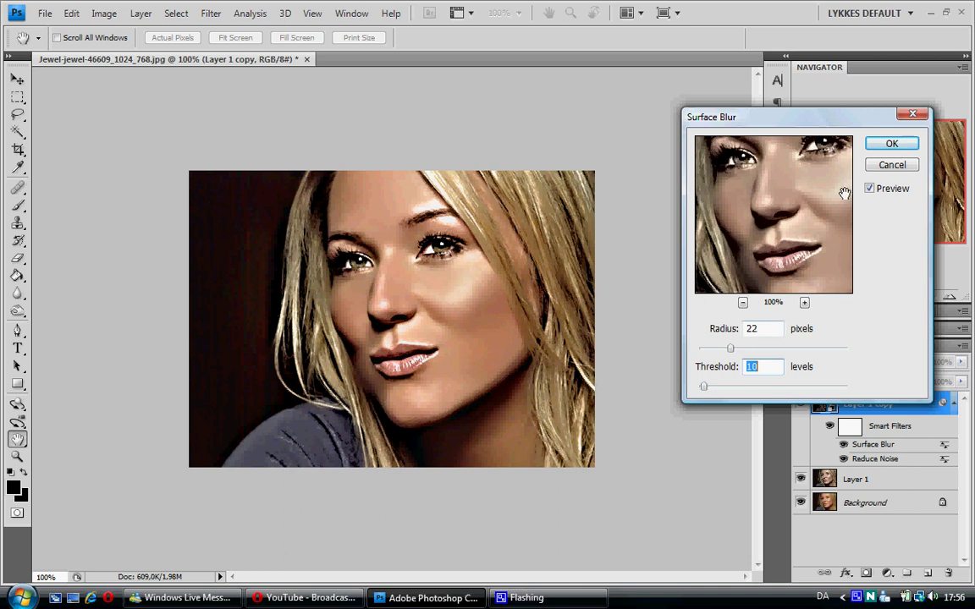
click(896, 145)
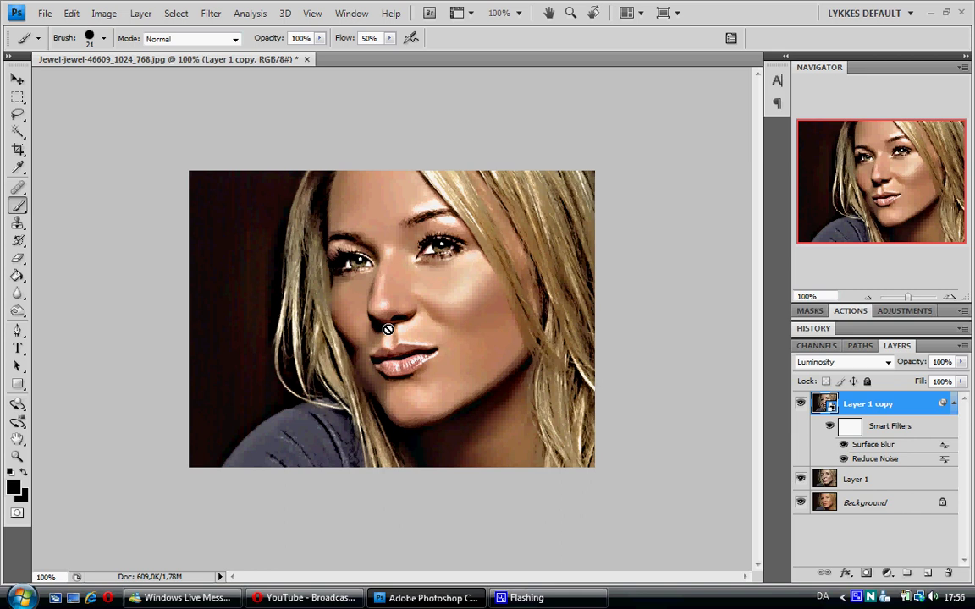
key(ctrl+e)
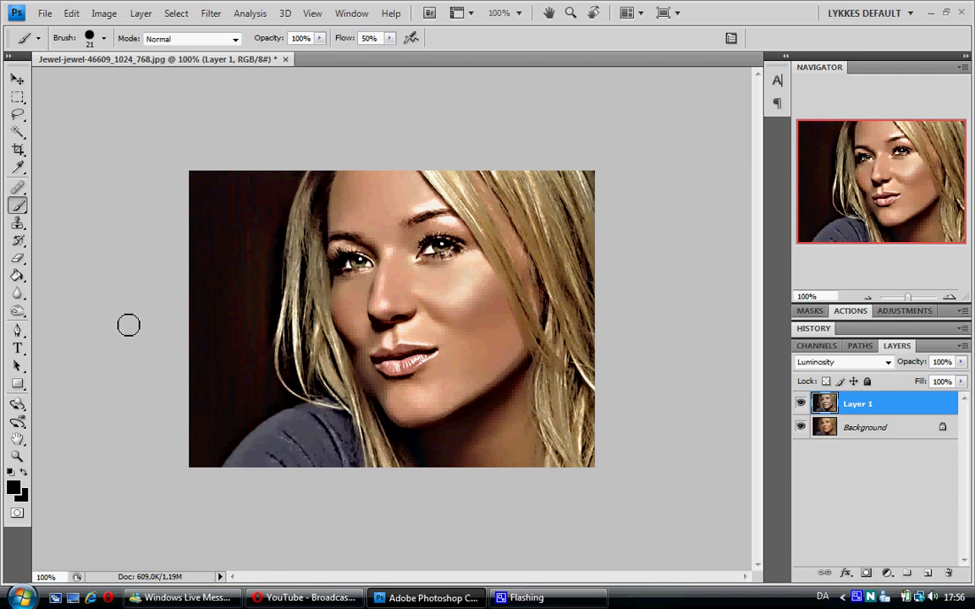
Shift the hue of Layer 1 to +19 with Hue/Saturation, comparing the preview before applying
key(ctrl+u)
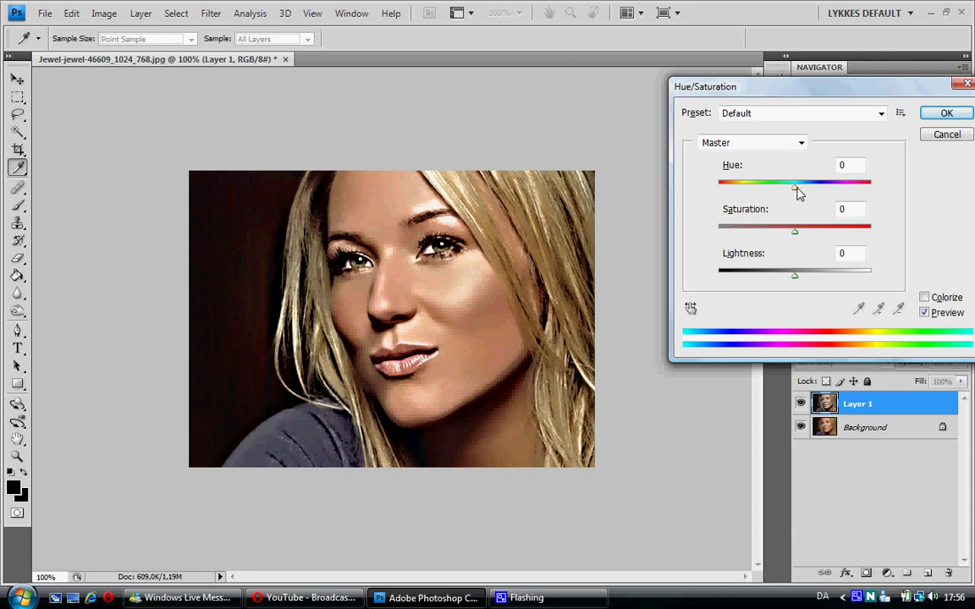
drag(796, 190, 810, 192)
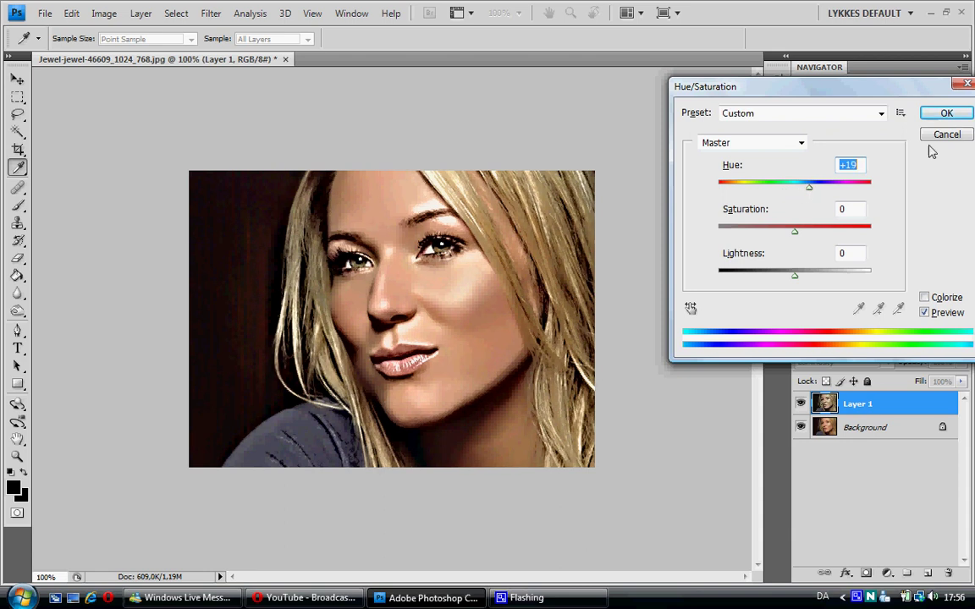
double_click(929, 314)
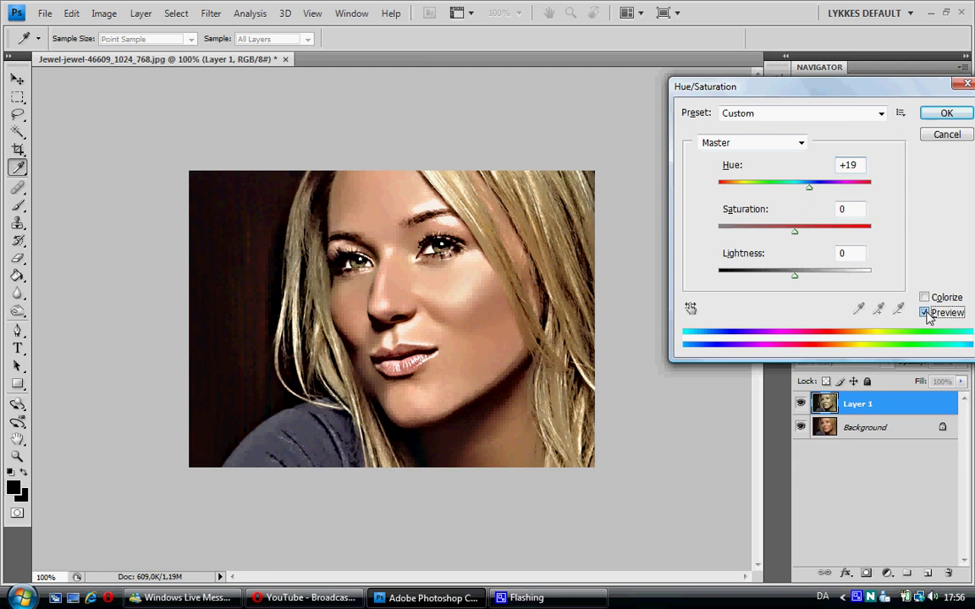
click(947, 113)
key(b)
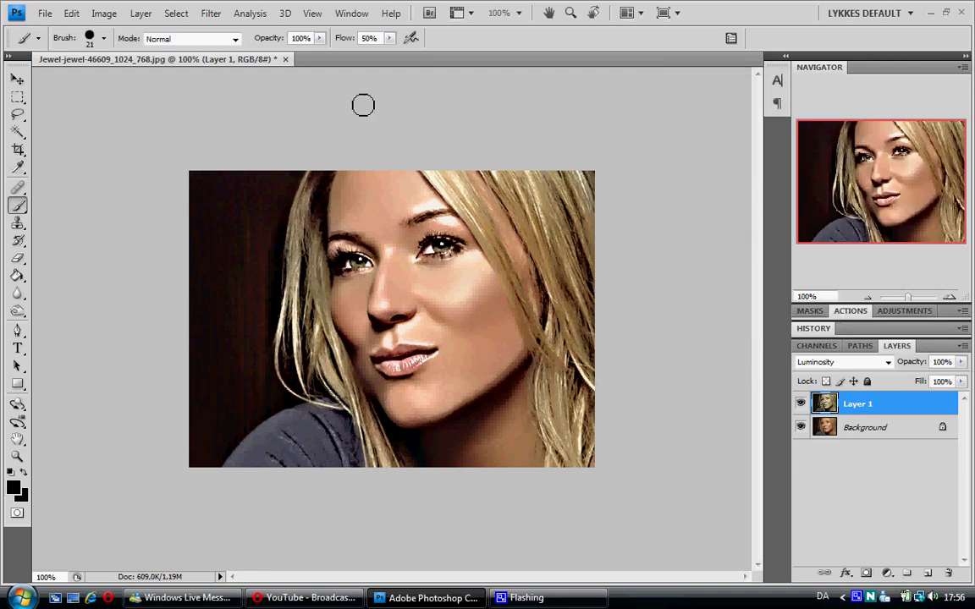
Apply Brightness/Contrast to Layer 1 with brightness -6 and contrast 72, checking the preview before applying
click(105, 14)
mouse_move(131, 56)
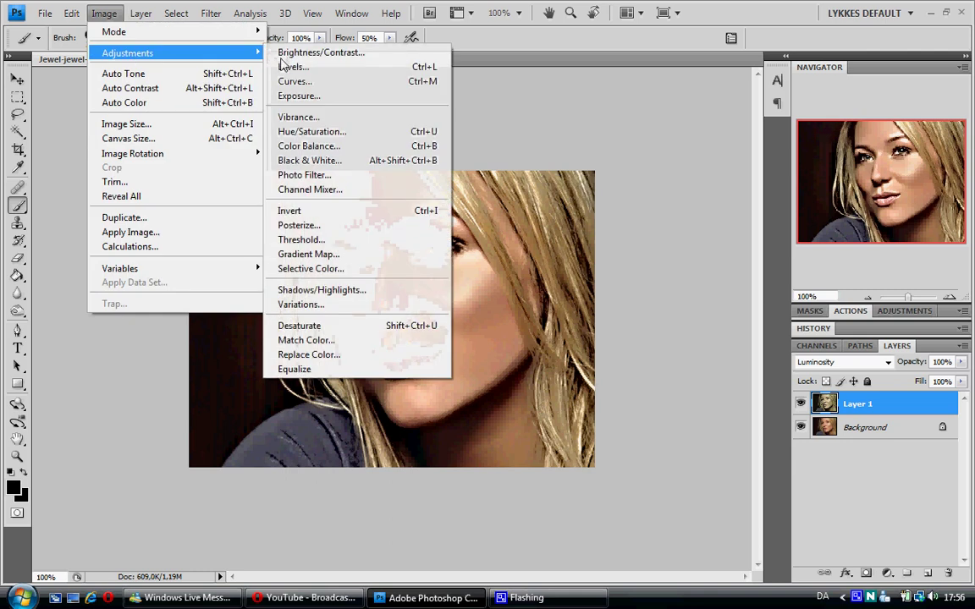
click(313, 54)
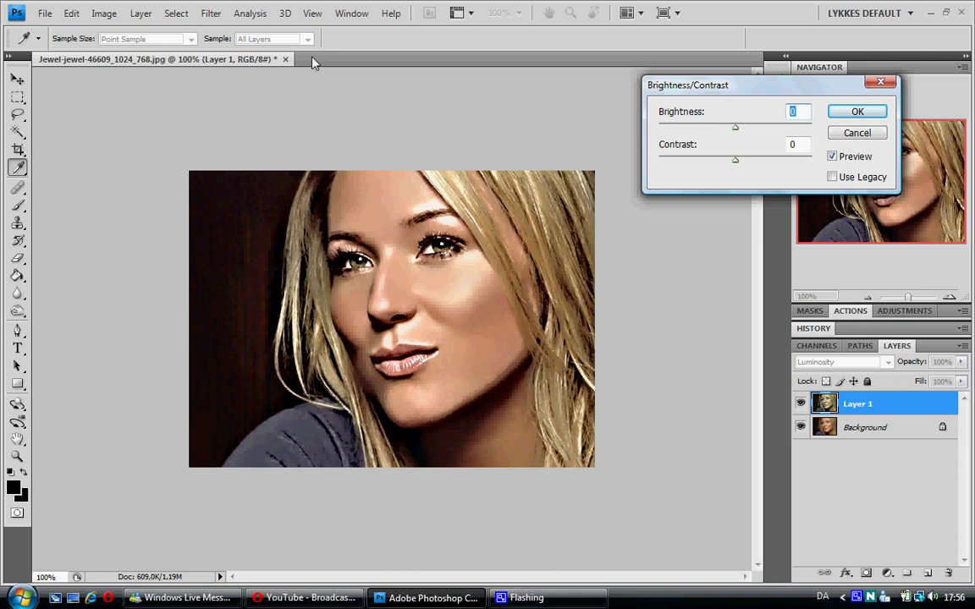
click(783, 161)
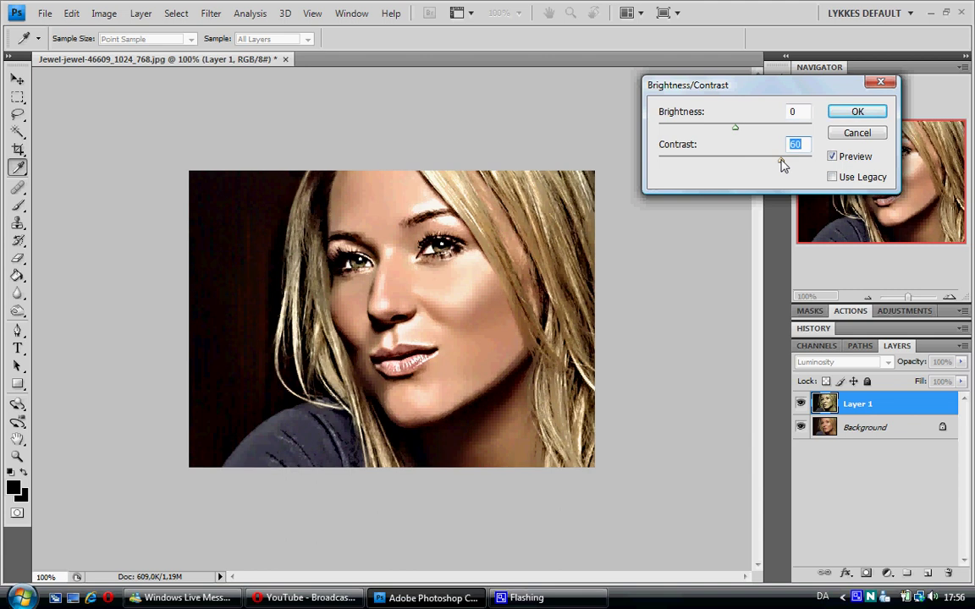
drag(783, 162, 795, 163)
drag(785, 162, 756, 160)
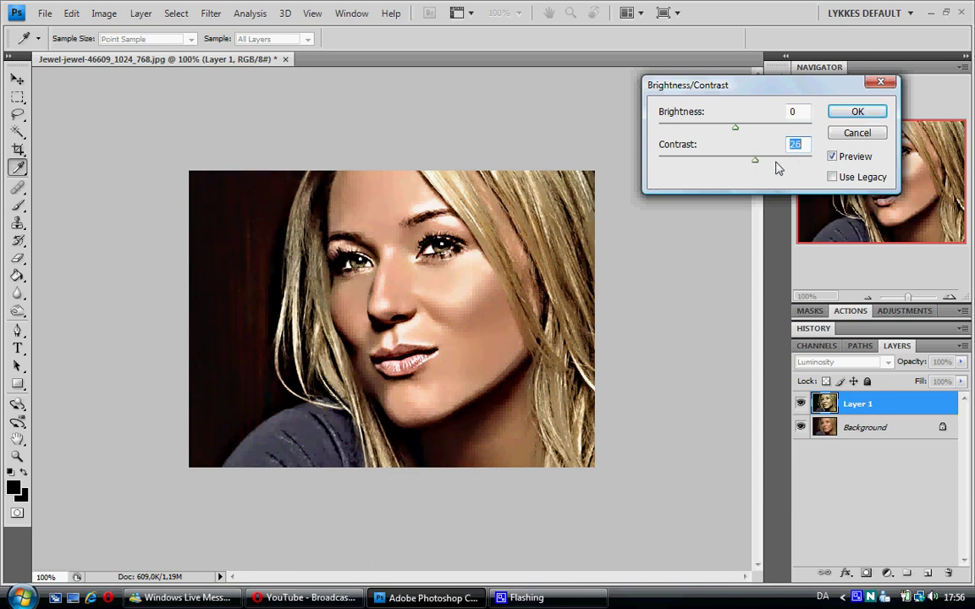
click(788, 161)
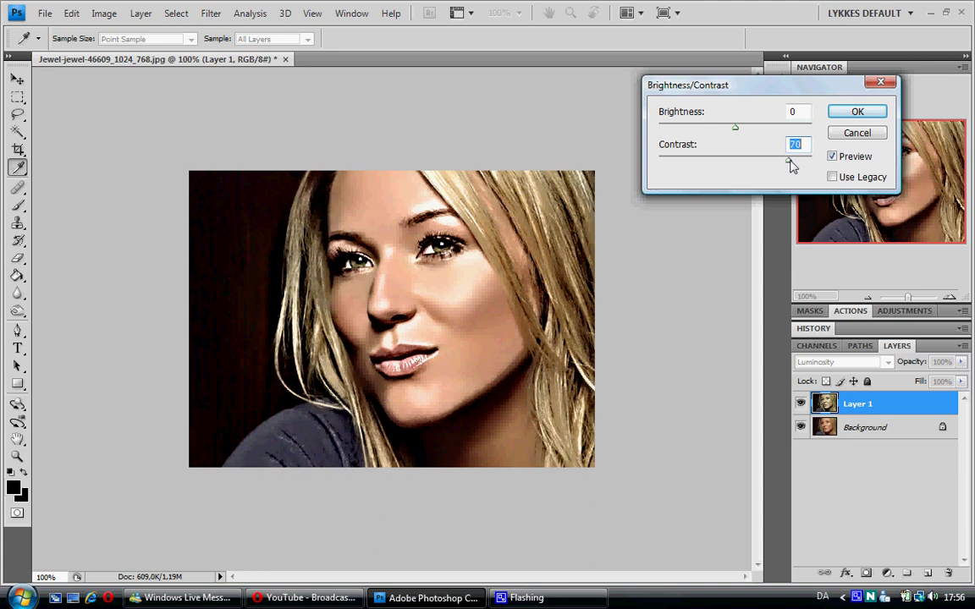
click(735, 128)
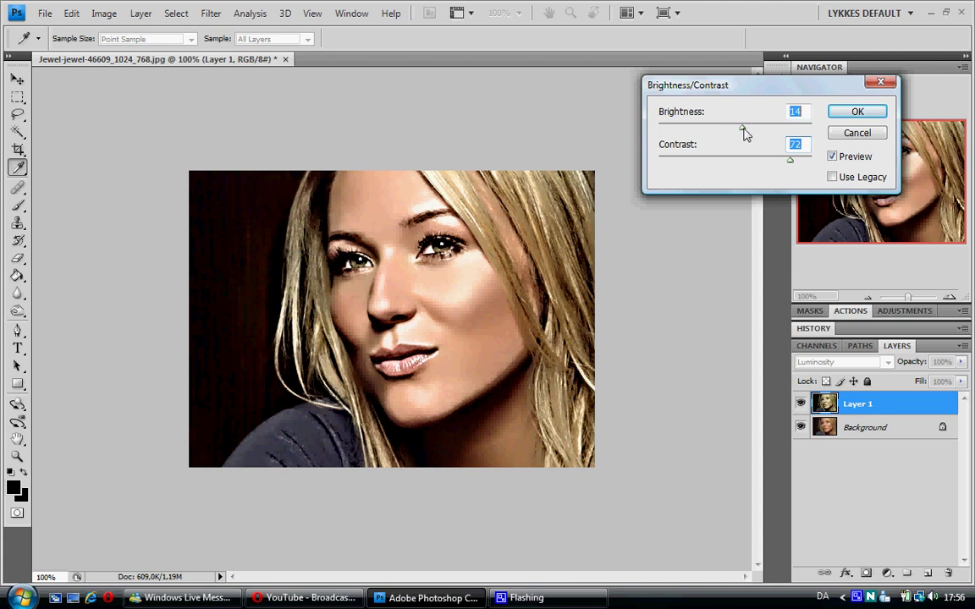
drag(735, 128, 733, 129)
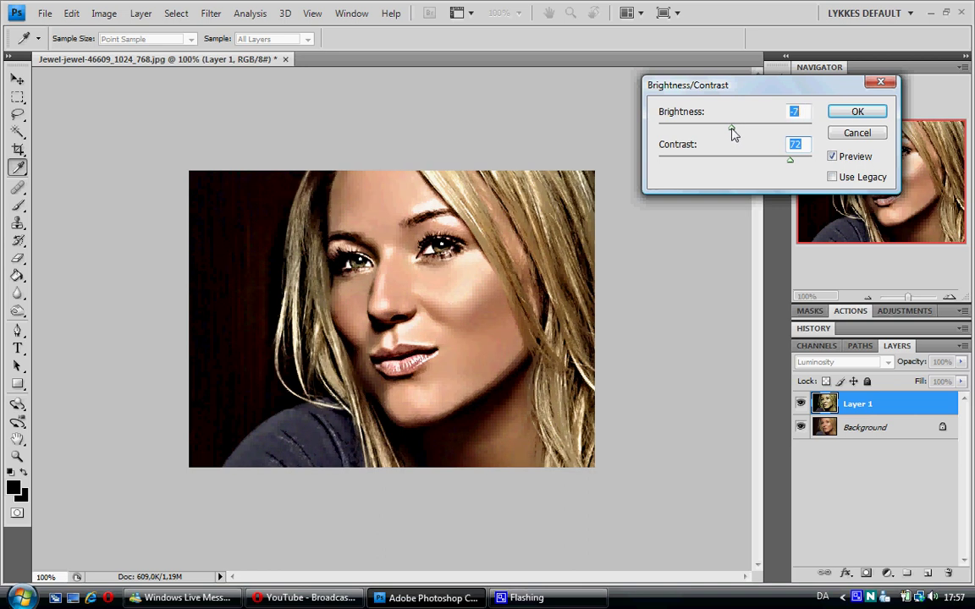
click(832, 158)
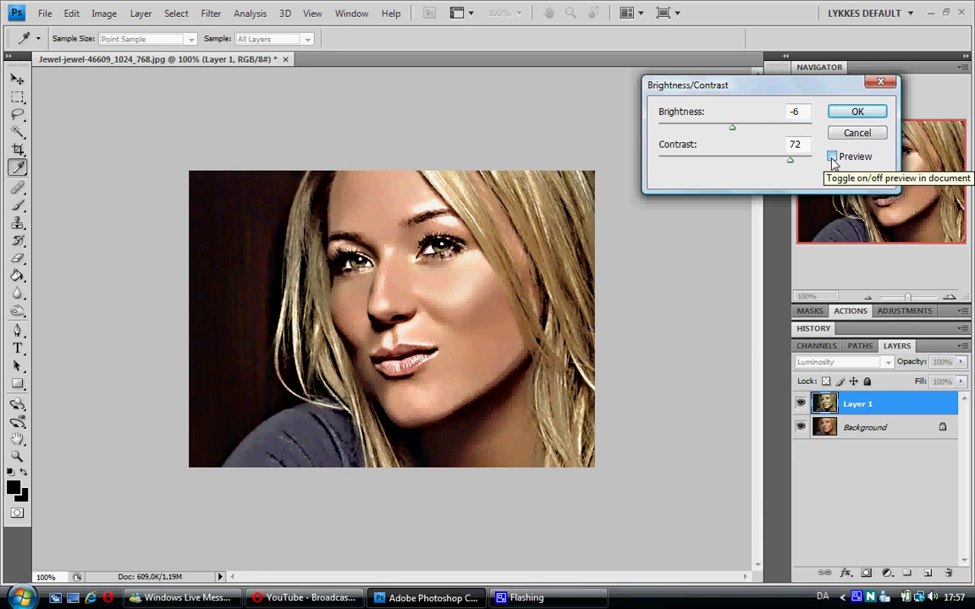
click(832, 158)
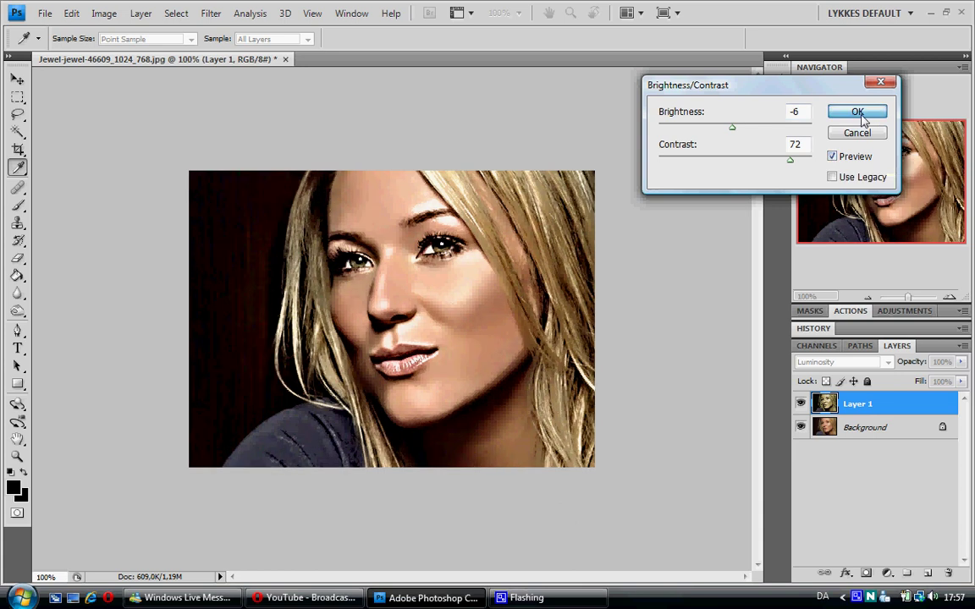
click(860, 115)
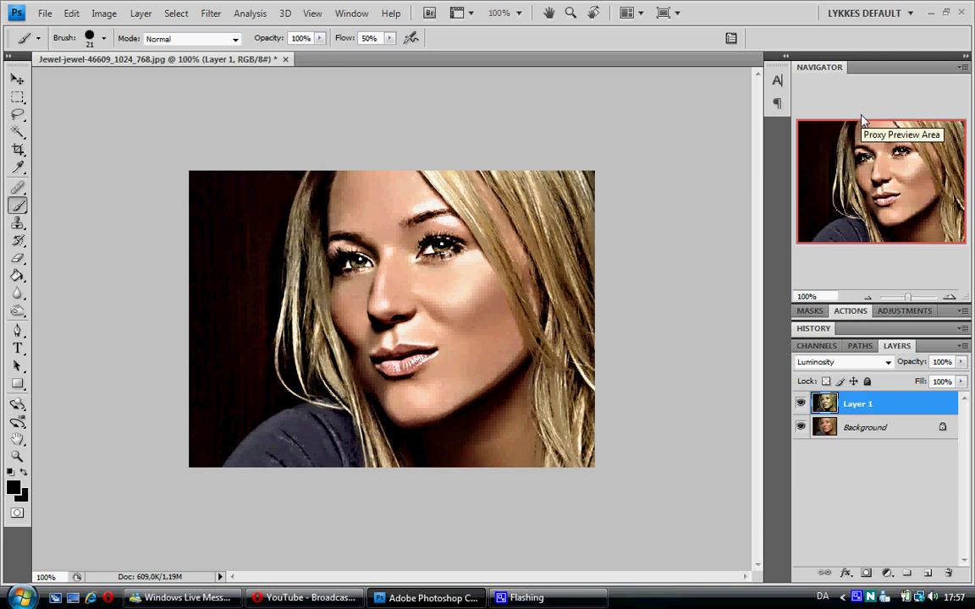
Compare the portrait before and after the effect by toggling the visibility of Layer 1, leaving it shown
click(802, 405)
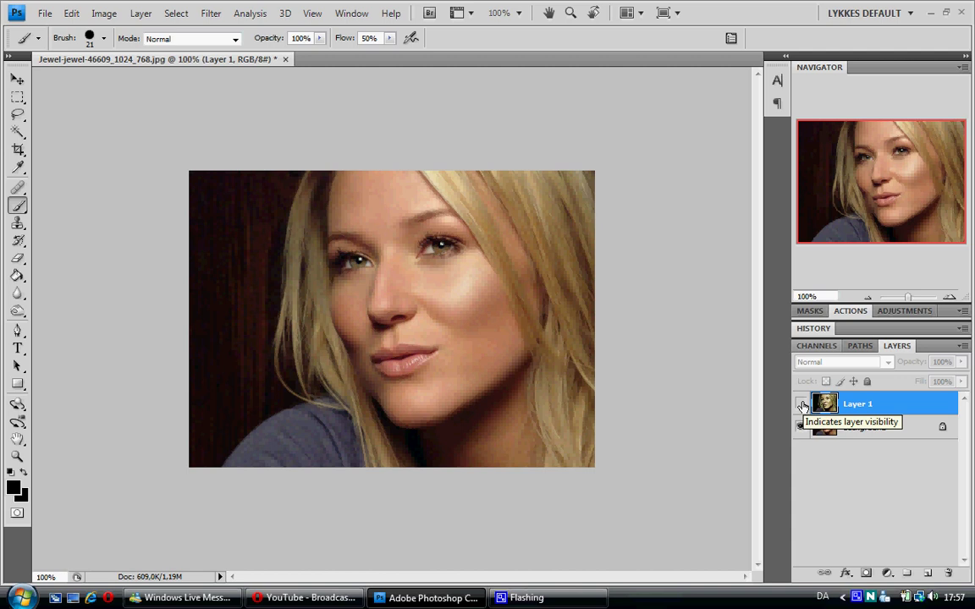
click(802, 405)
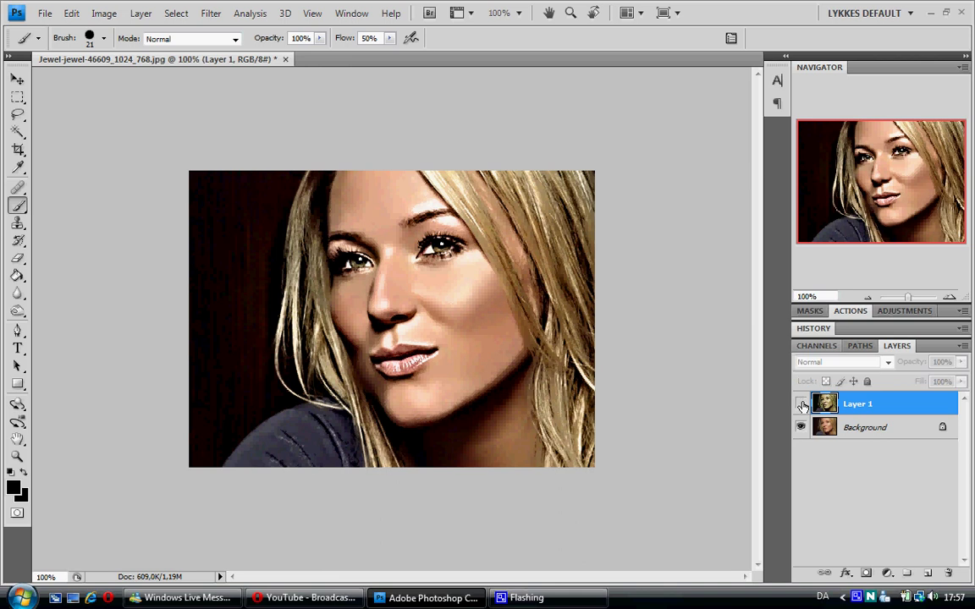
click(801, 405)
click(800, 405)
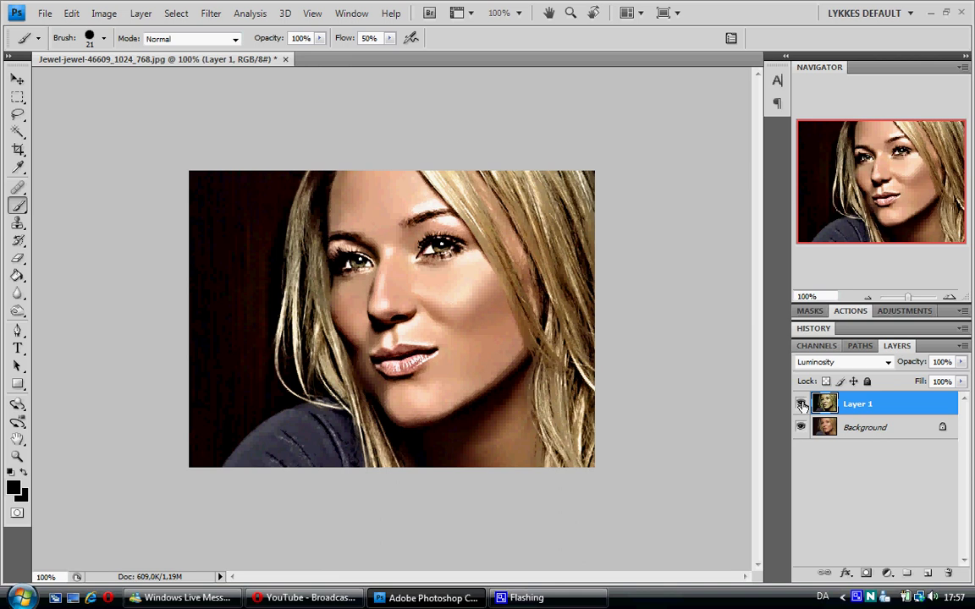
click(802, 405)
click(801, 406)
click(801, 406)
click(801, 406)
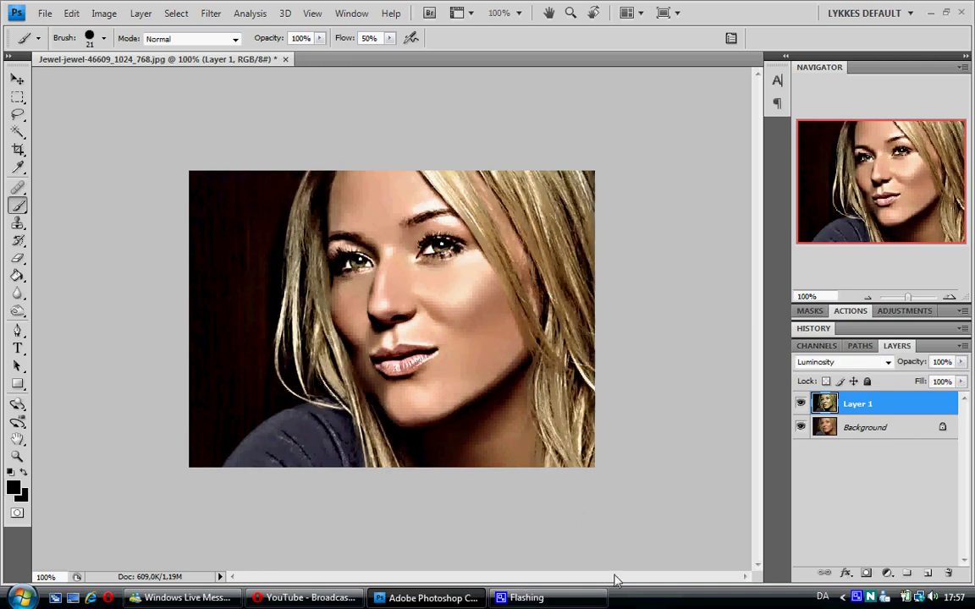